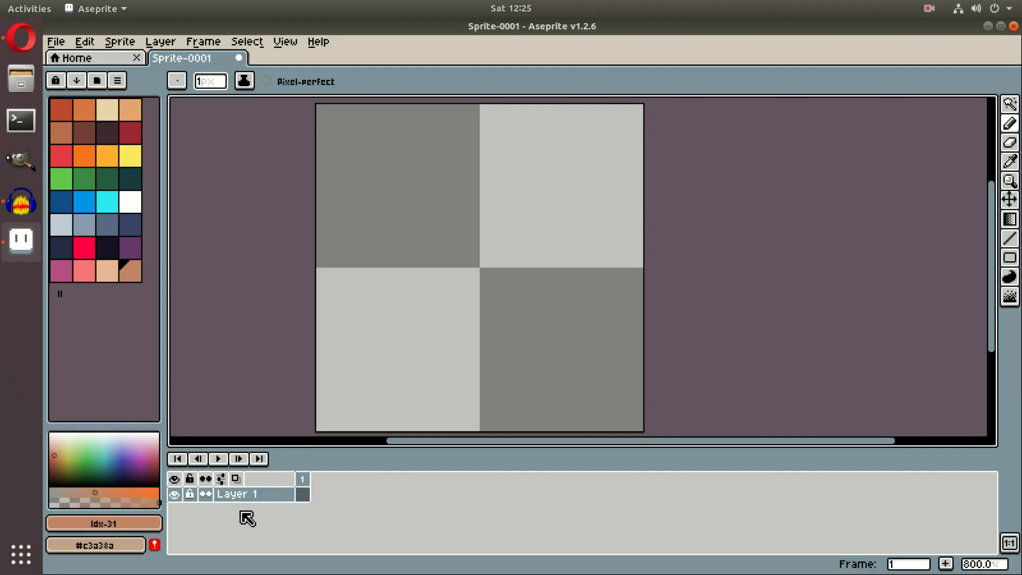
- Add a new layer above Layer 1 and delete it again
right_click(242, 494)
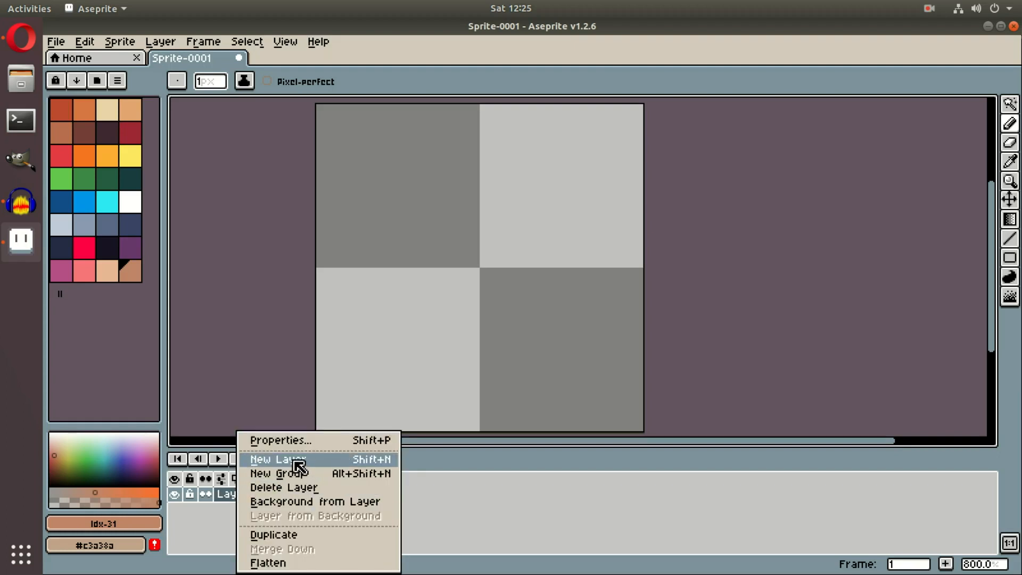
click(325, 460)
click(312, 510)
right_click(243, 496)
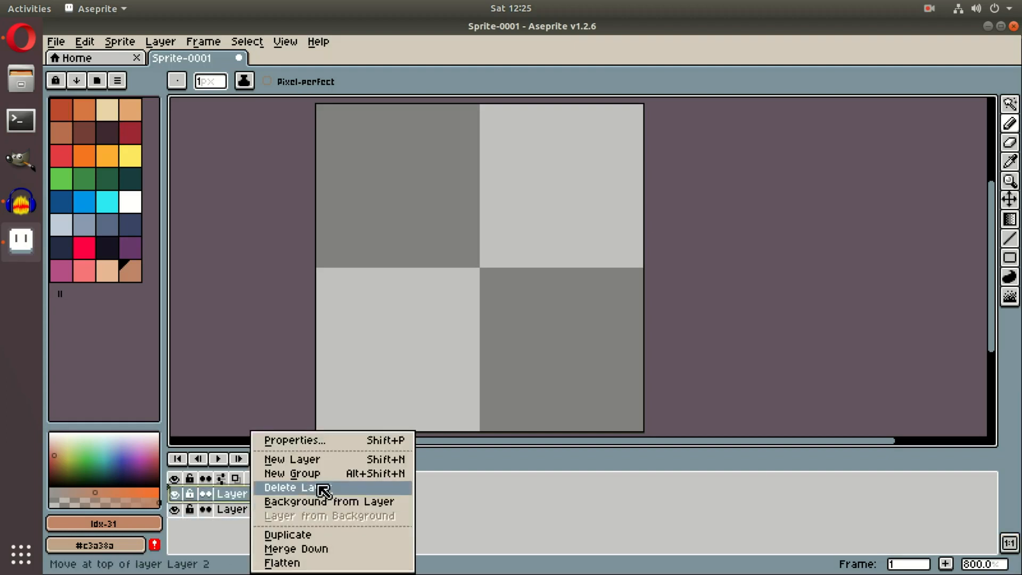
click(323, 489)
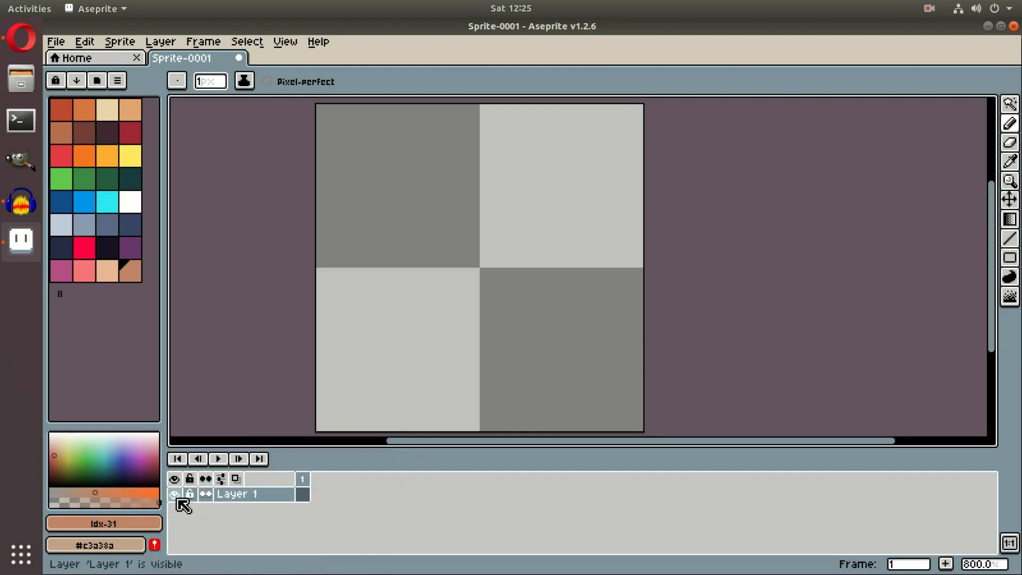
- Draw a freehand circle outline around the canvas centre in red (#ff0044) with the 1 px Pencil
click(84, 248)
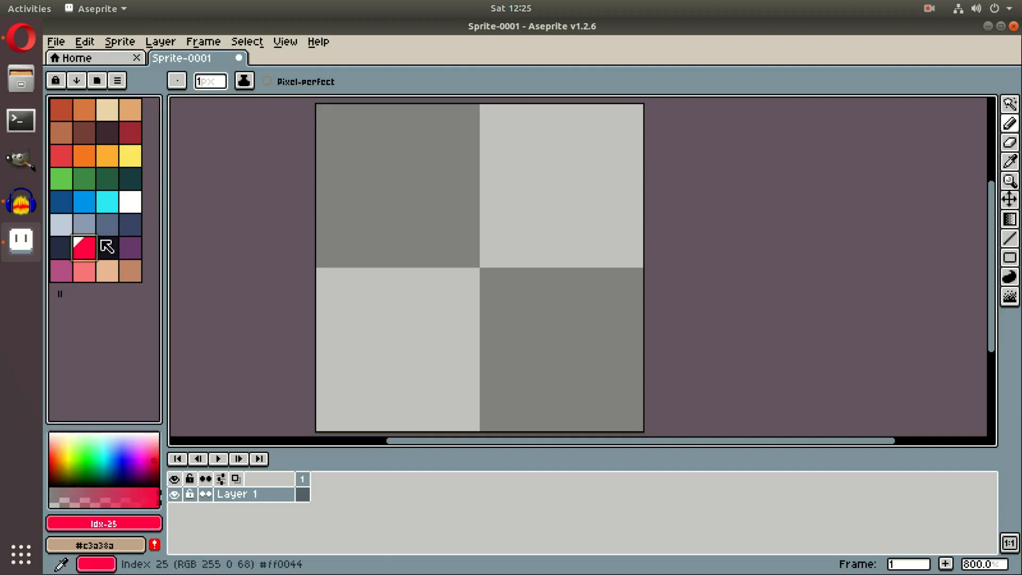
mouse_move(465, 180)
mouse_down()
mouse_move(508, 179)
mouse_move(495, 171)
mouse_up()
click(501, 213)
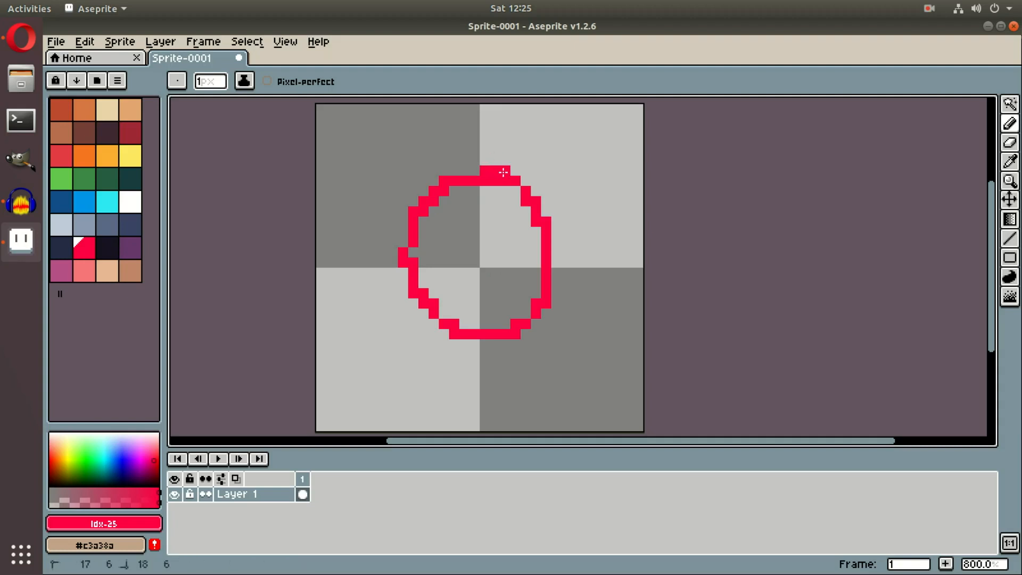
- Erase the surplus pixels above the circle's upper edge and set the eraser size to 1 px
key(e)
click(499, 143)
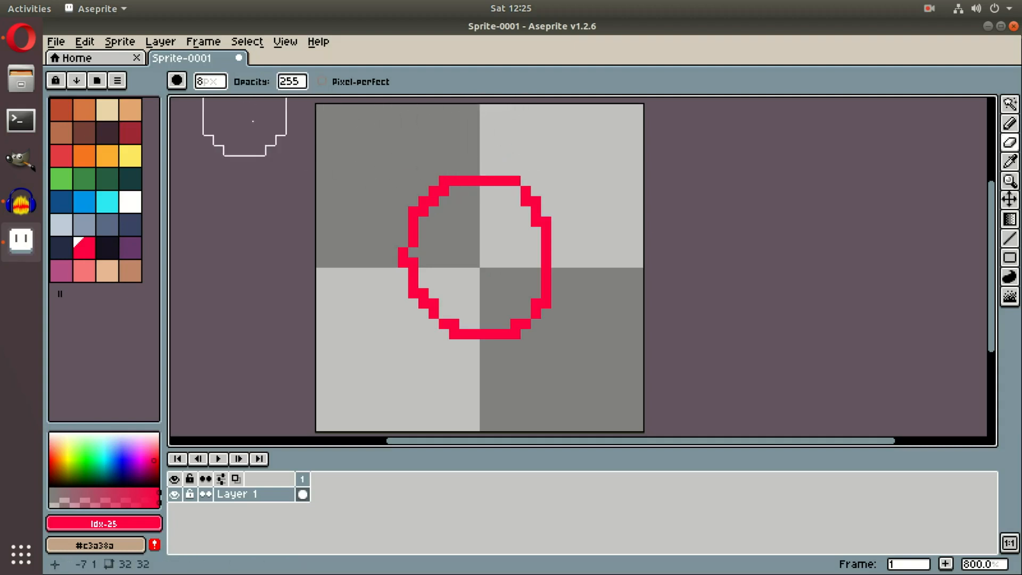
mouse_move(211, 82)
mouse_down()
mouse_move(210, 97)
mouse_move(160, 97)
mouse_up()
click(249, 221)
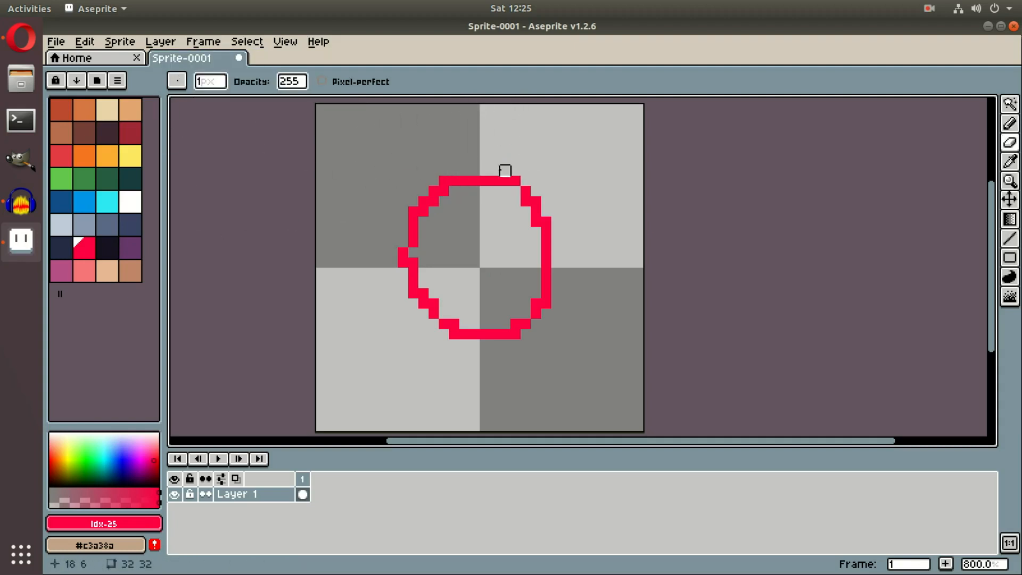
- Cancel the frame properties and add one red pixel to the bump on the circle's left side with the Pencil
key(p)
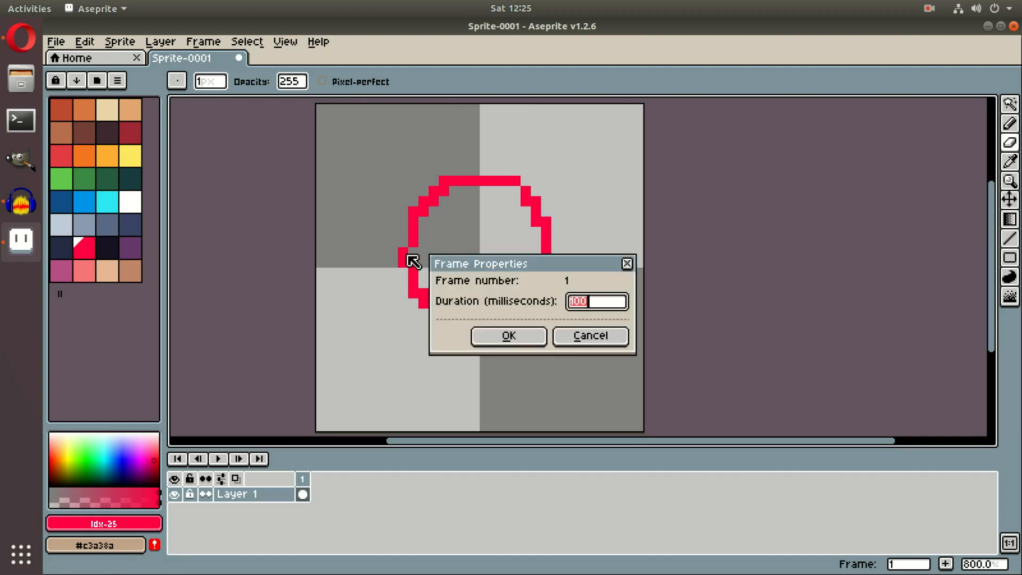
click(567, 336)
key(b)
click(403, 242)
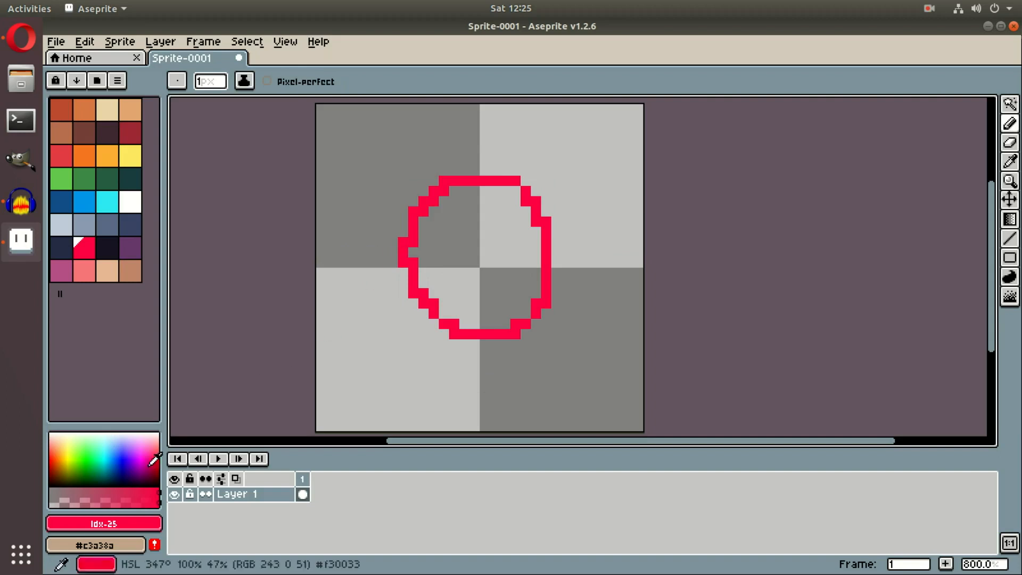
- Toggle Layer 1's visibility off and on, and test its lock by trying to erase part of the circle
click(178, 494)
click(178, 495)
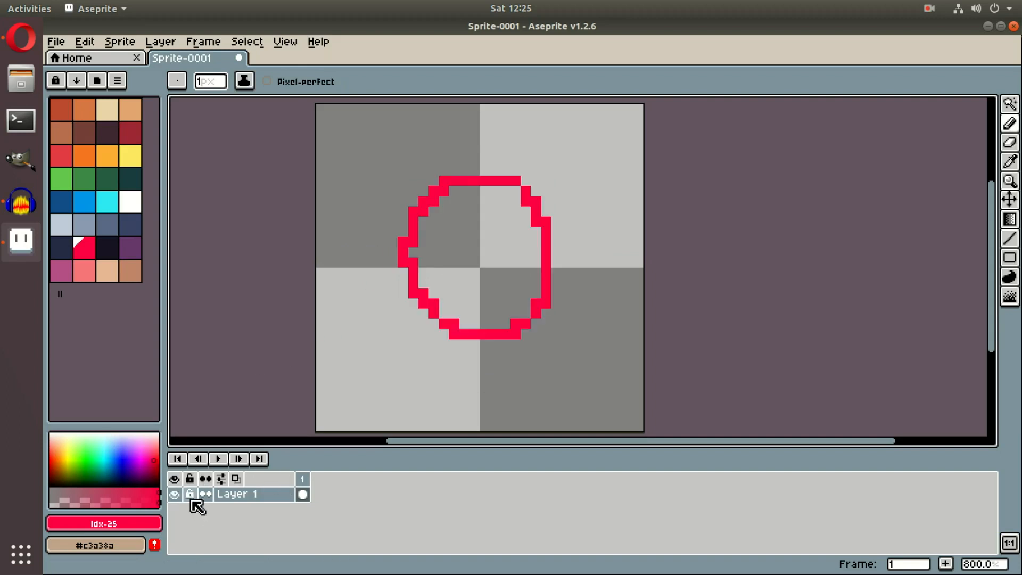
click(190, 494)
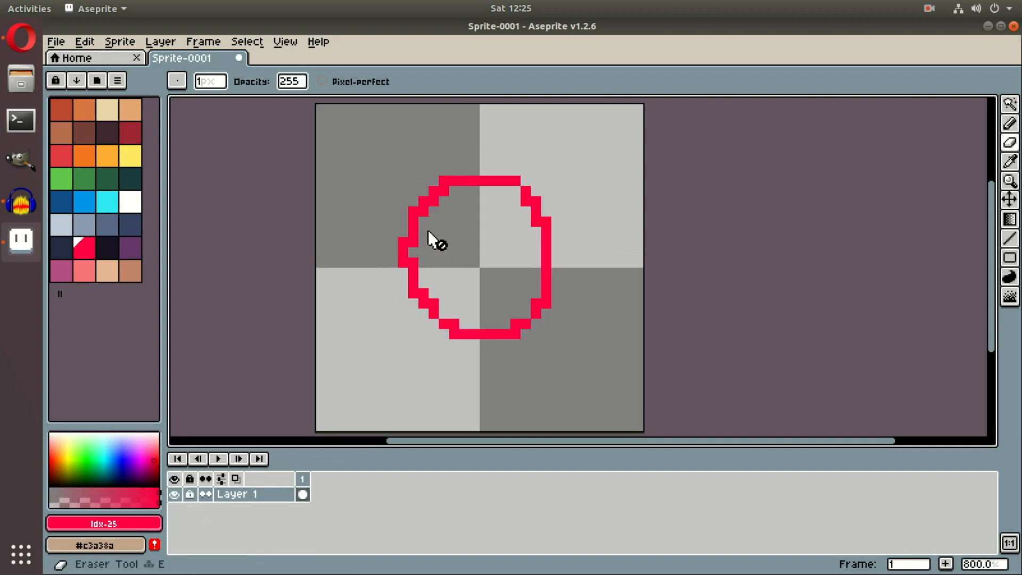
click(416, 247)
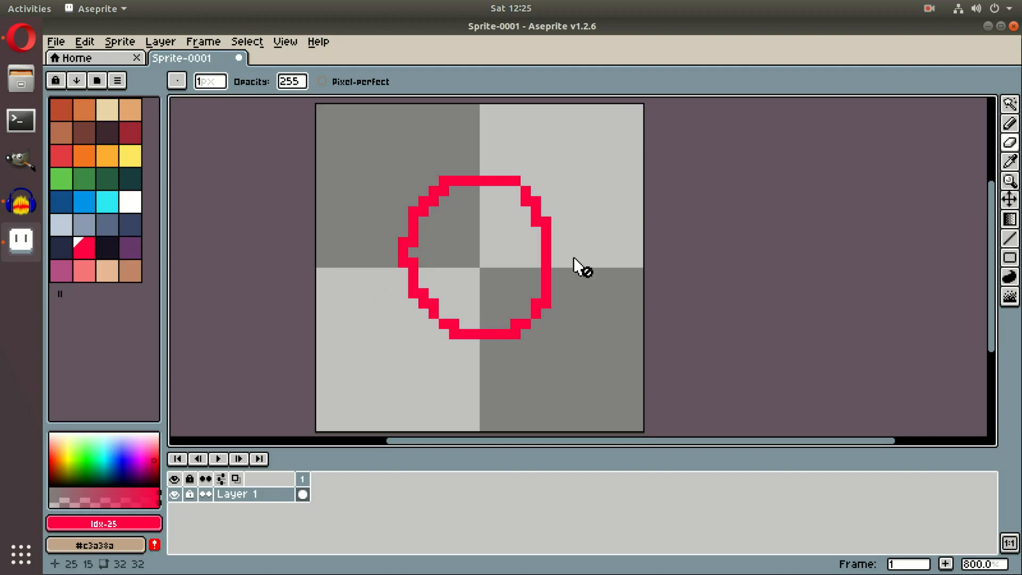
click(190, 494)
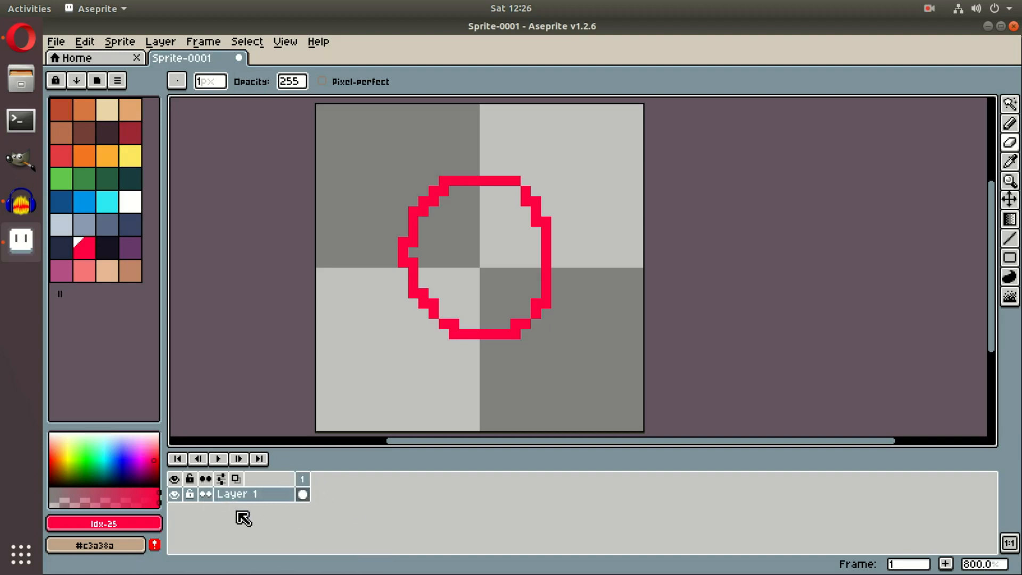
- Try the Left and Right timeline positions, restore Bottom, and set the onion skin to Red/Blue Tint
click(223, 480)
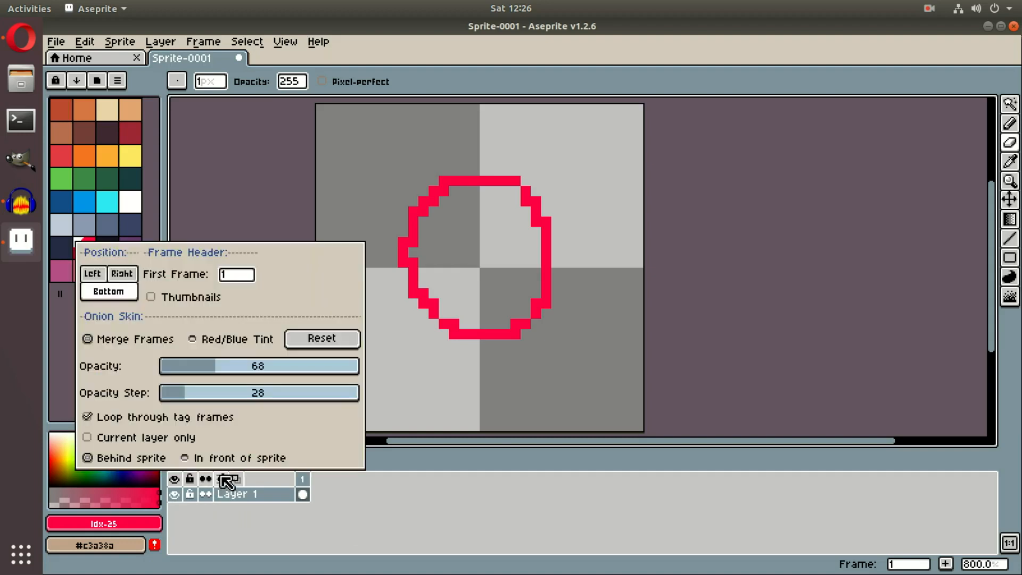
click(100, 275)
click(122, 274)
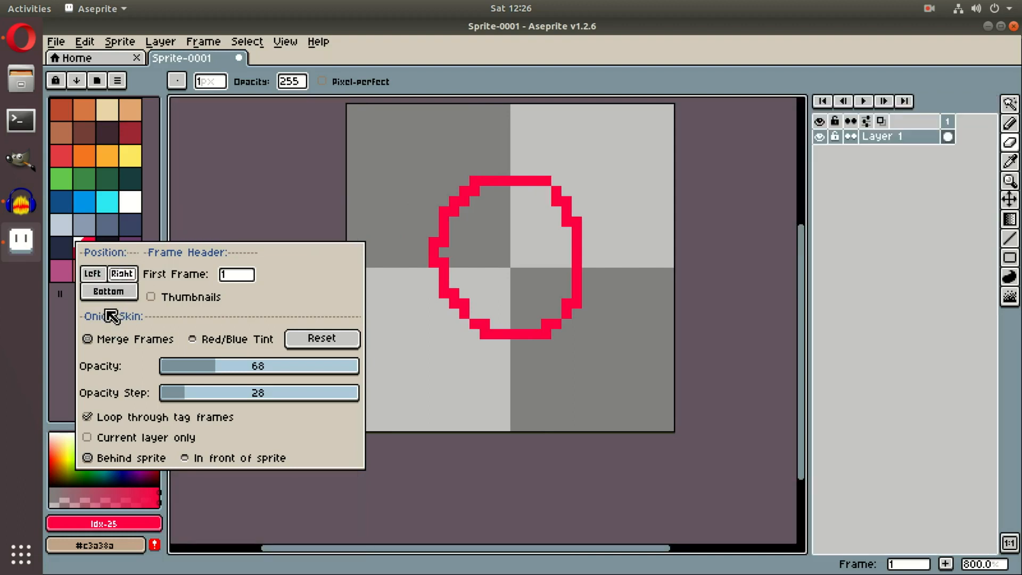
click(130, 291)
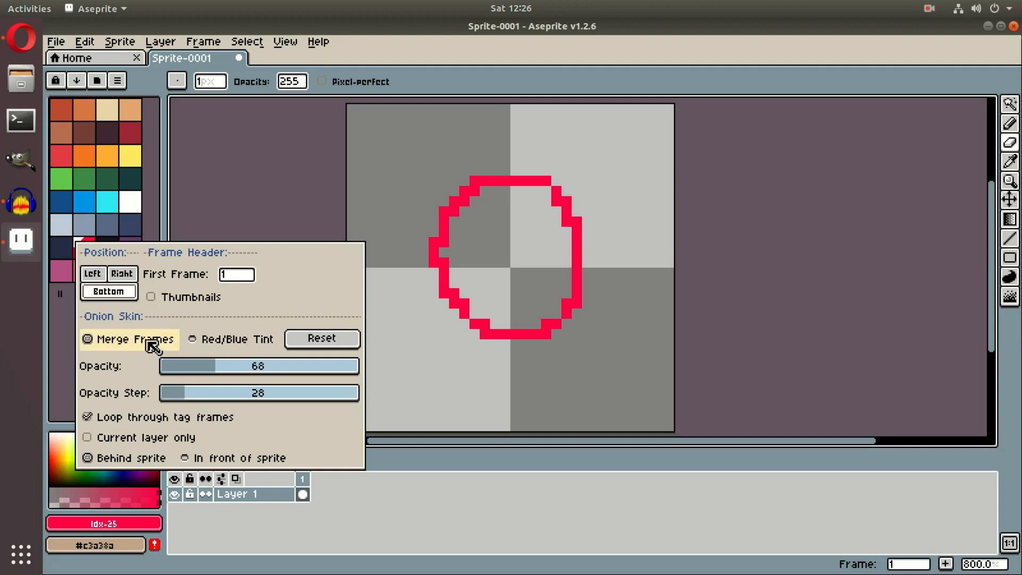
click(237, 340)
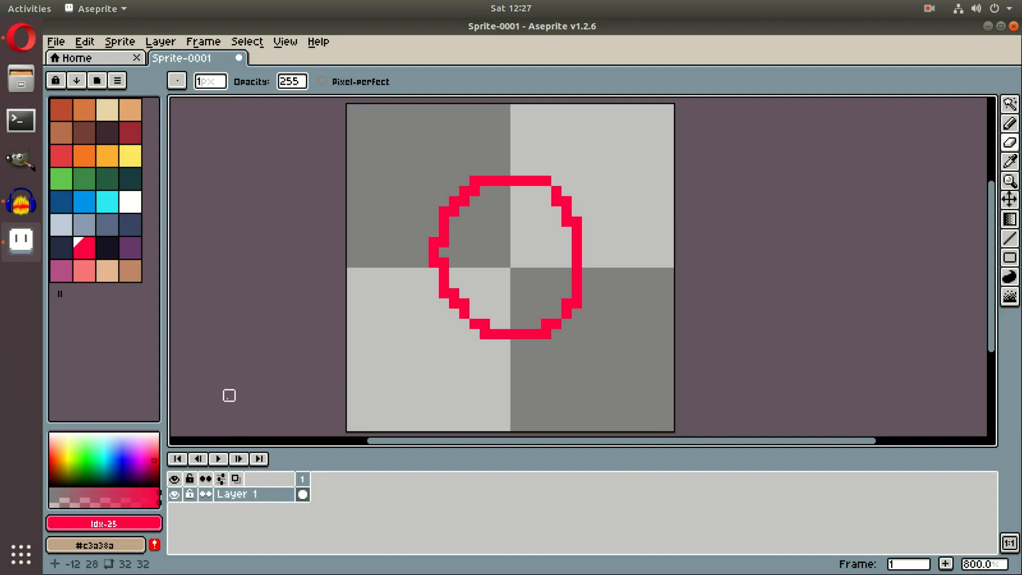
- Enable onion skinning and add new frames until the animation has 15 frames
click(236, 480)
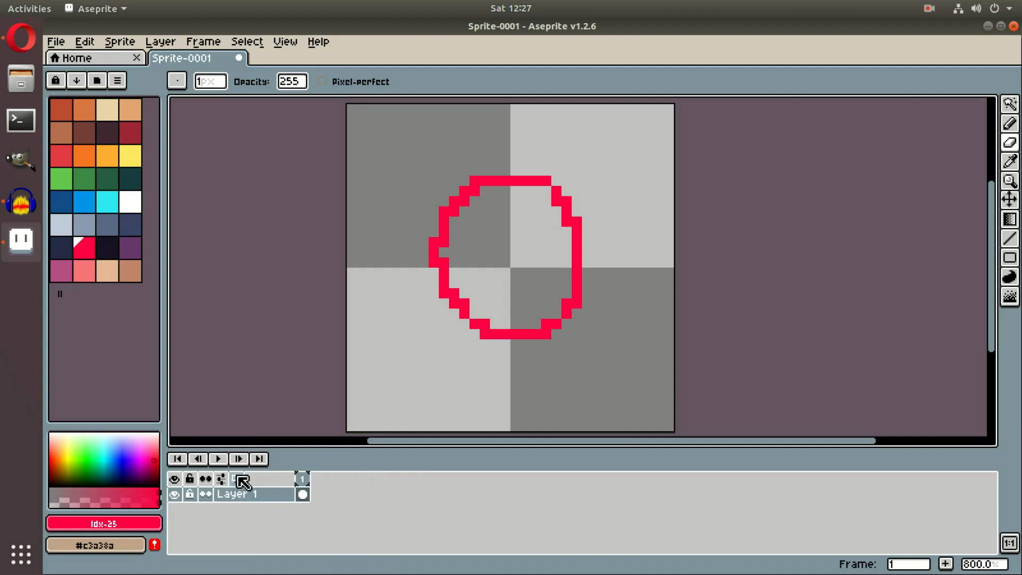
right_click(305, 503)
key(Escape)
double_click(950, 563)
click(950, 563)
double_click(951, 563)
double_click(951, 563)
double_click(952, 564)
click(952, 564)
click(951, 562)
click(951, 562)
click(951, 562)
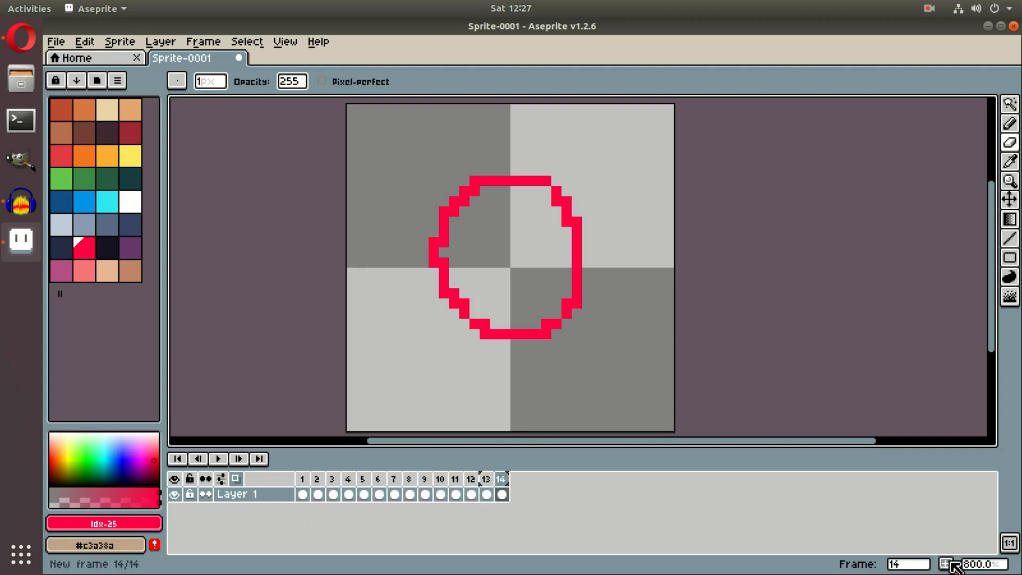
click(951, 563)
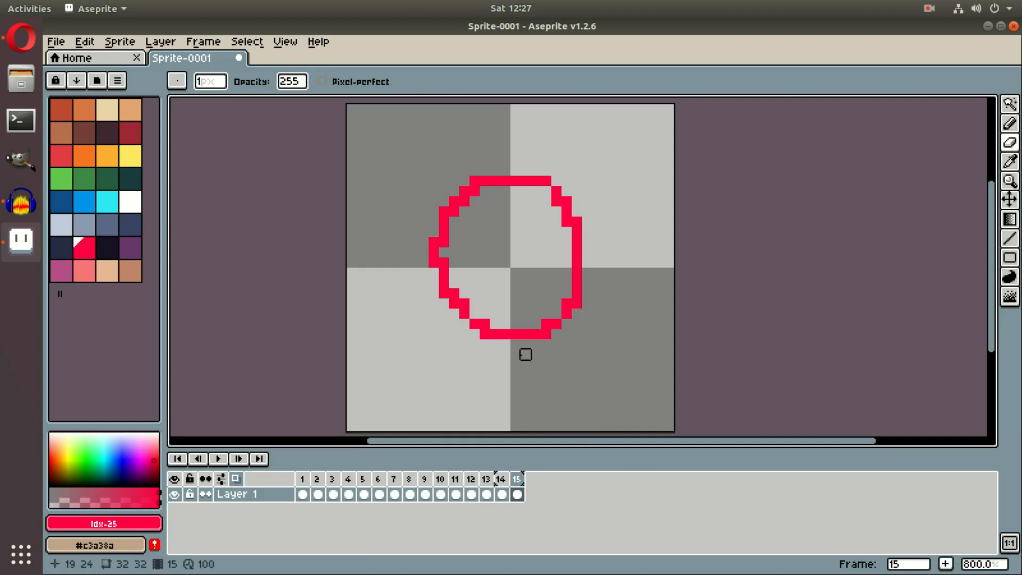
- On frame 2, extend the bump on the circle's left side outward in red and erase its inner pixels
click(302, 494)
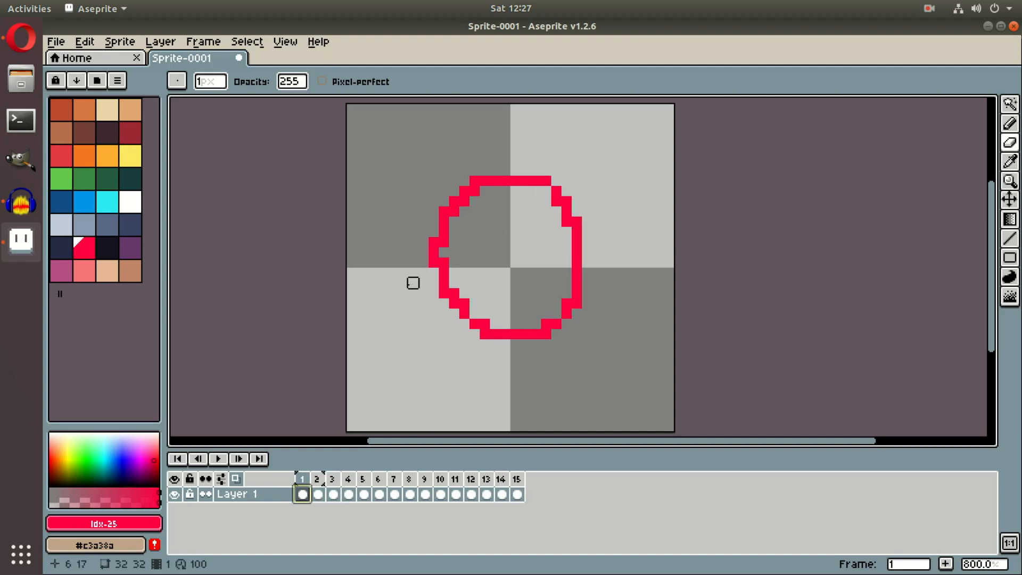
click(440, 494)
click(501, 494)
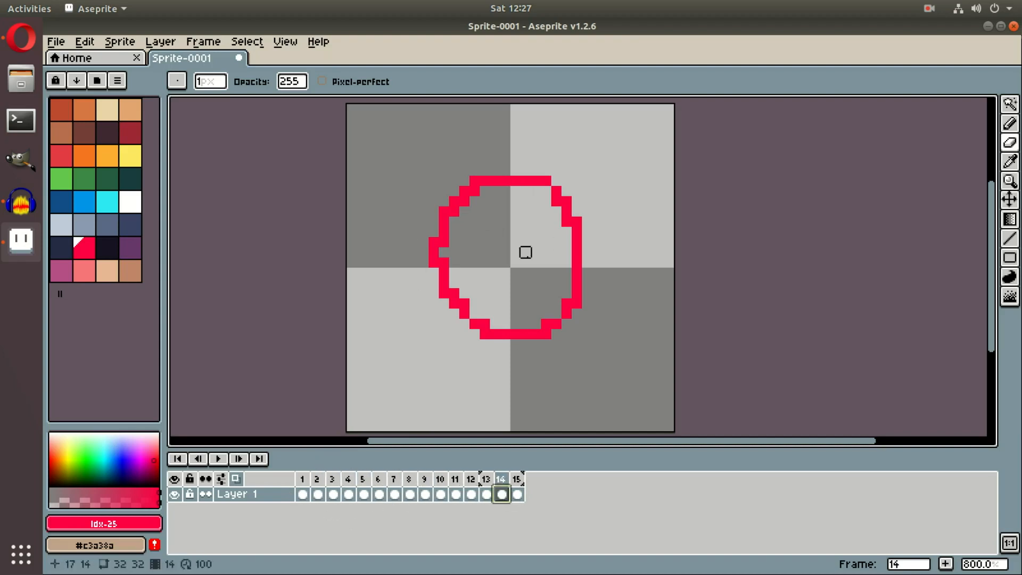
click(318, 495)
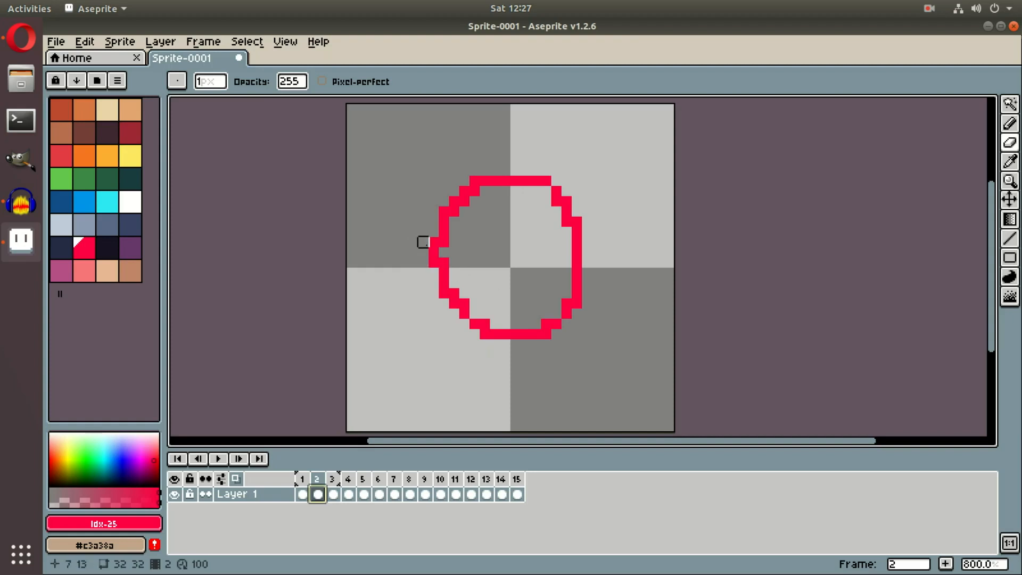
key(b)
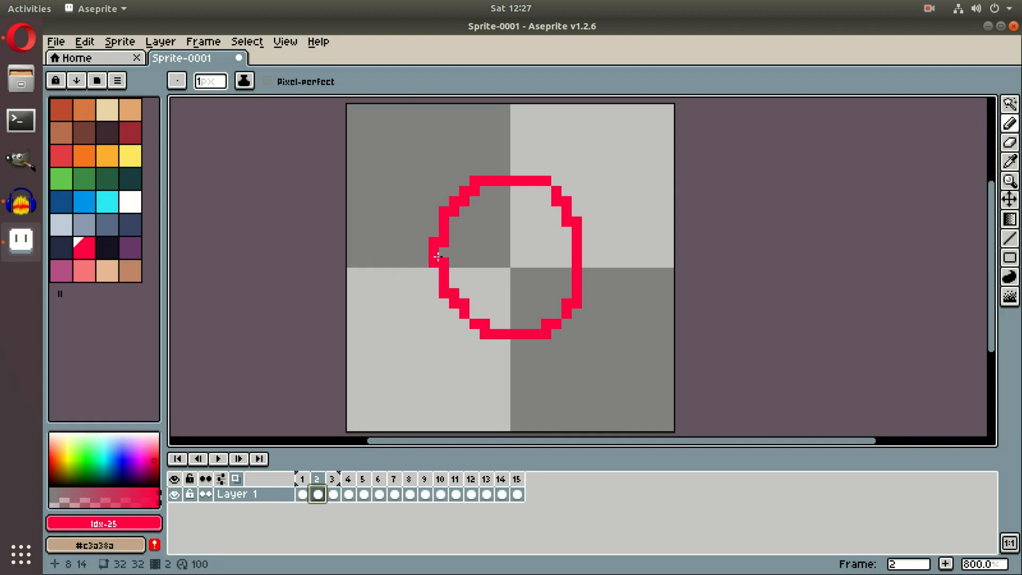
drag(434, 230, 422, 232)
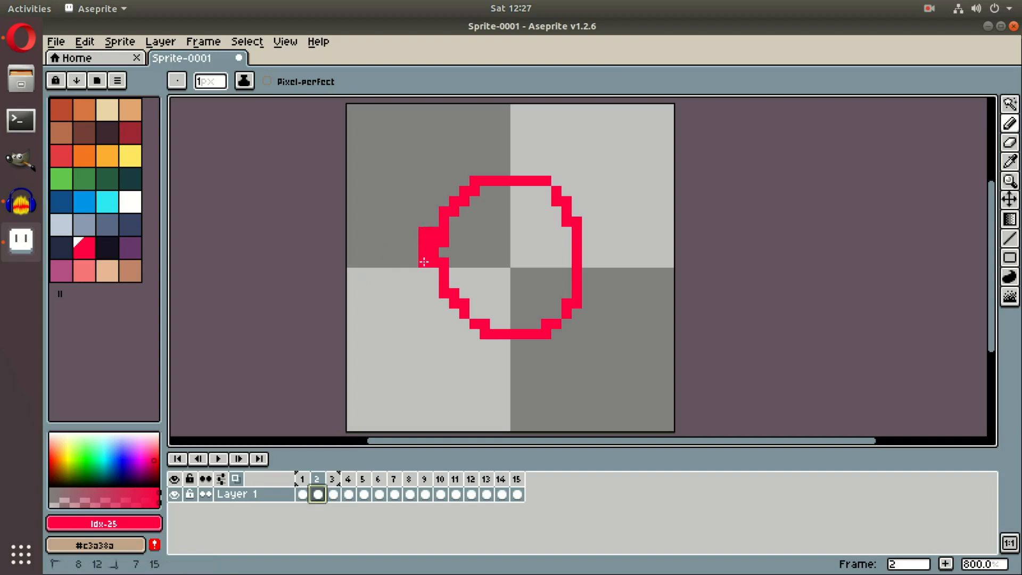
drag(434, 271, 434, 271)
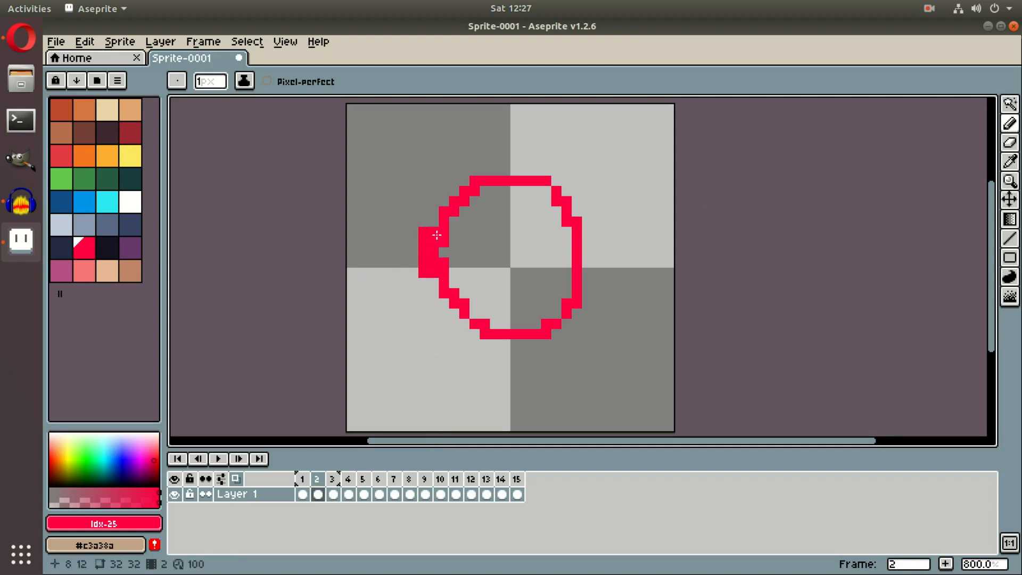
key(e)
mouse_move(443, 253)
mouse_down()
mouse_move(433, 242)
mouse_move(441, 258)
mouse_up()
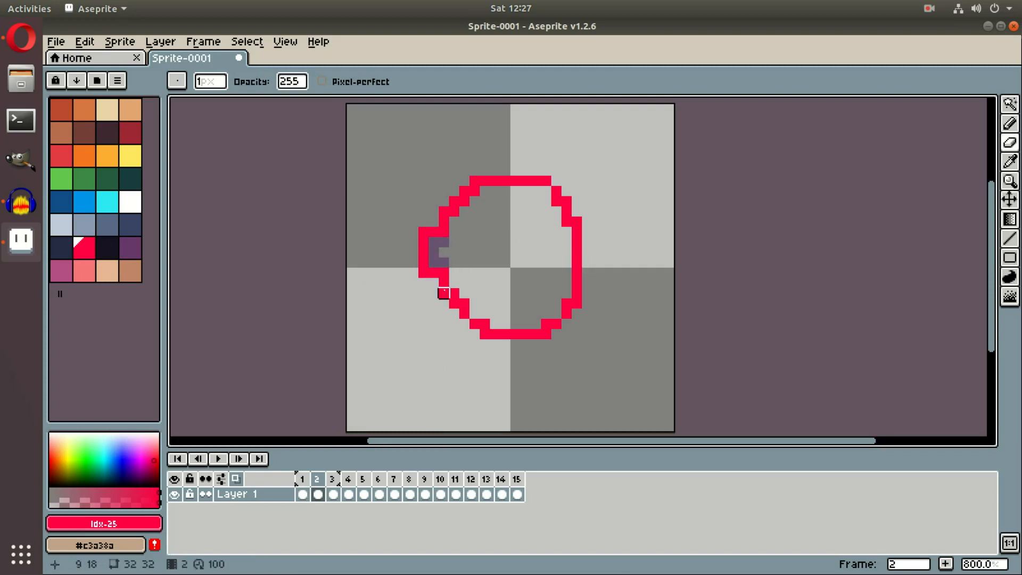
- Flip between frames 1 and 2 to compare the tinted onion skin around the bump
key(Left)
key(Right)
key(Left)
key(Right)
key(Left)
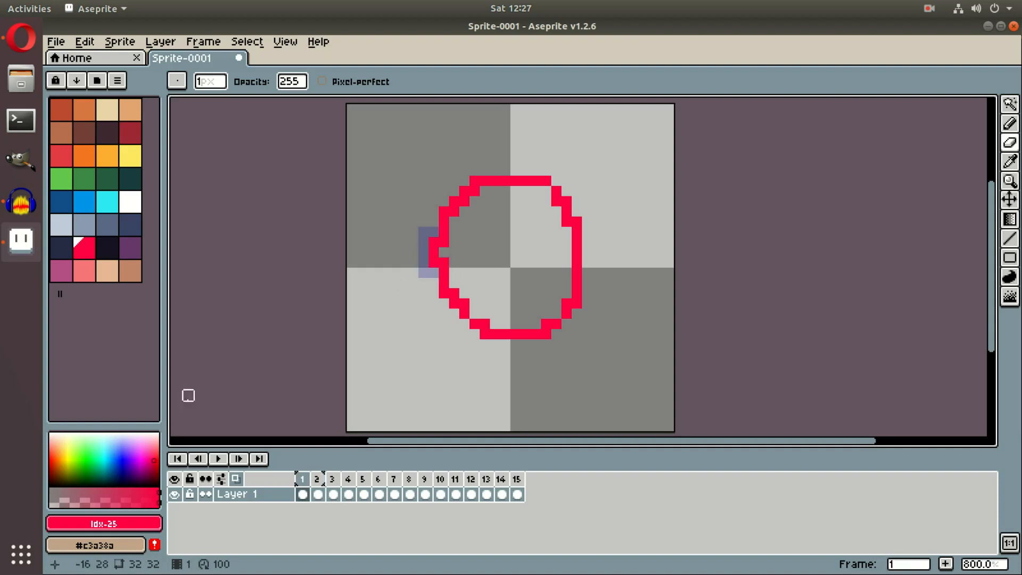
- Compare frames 1, 4 and 2 with onion skinning on and off, leaving it disabled on frame 2
click(237, 478)
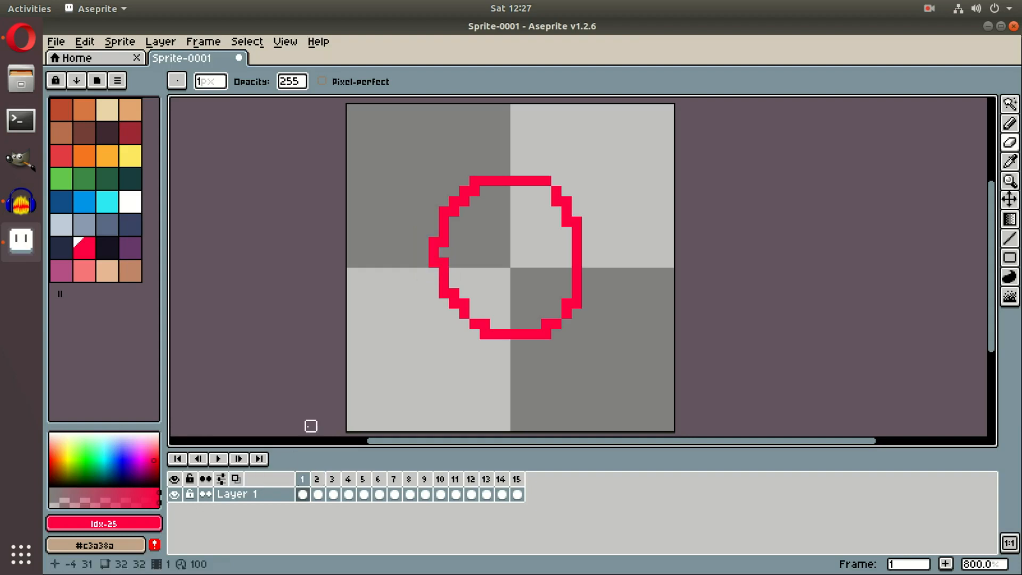
key(0)
click(236, 478)
click(342, 479)
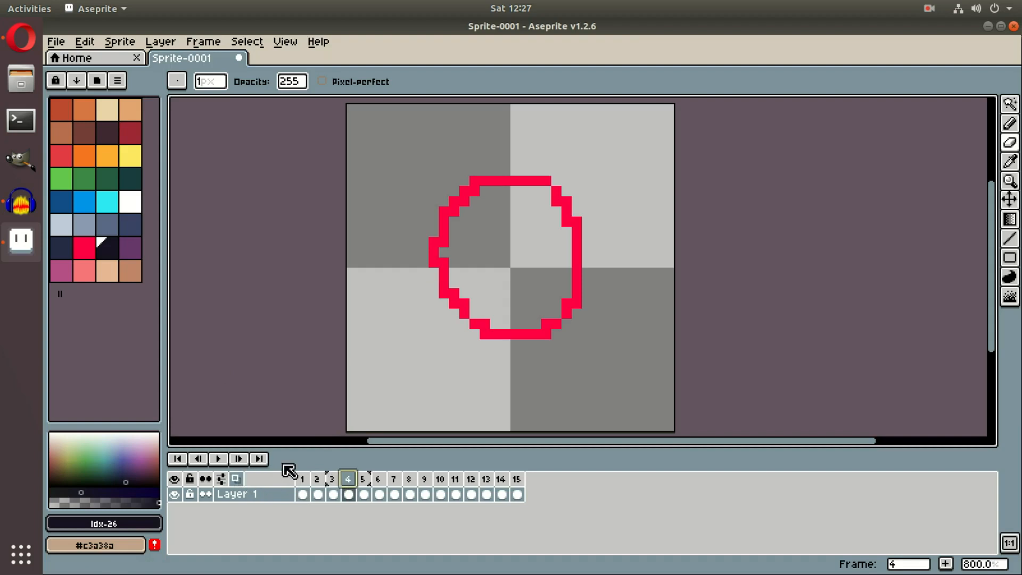
click(317, 479)
click(241, 478)
click(241, 479)
click(240, 478)
click(241, 479)
click(241, 478)
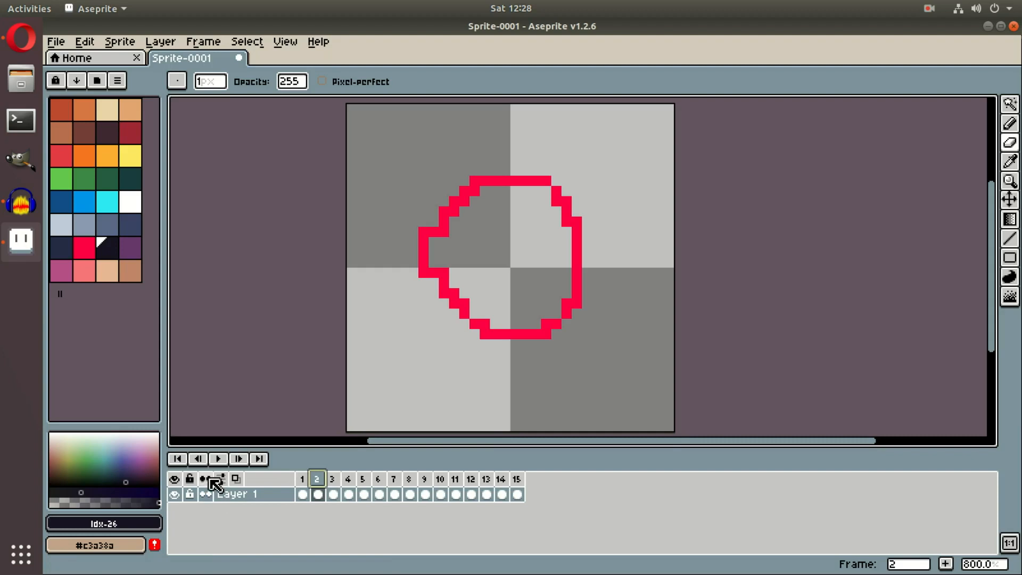
- Set Layer 1 to continuous (prefer linked cels), clear its cels after frame 1, and select the cels of frames 4 to 15
click(206, 494)
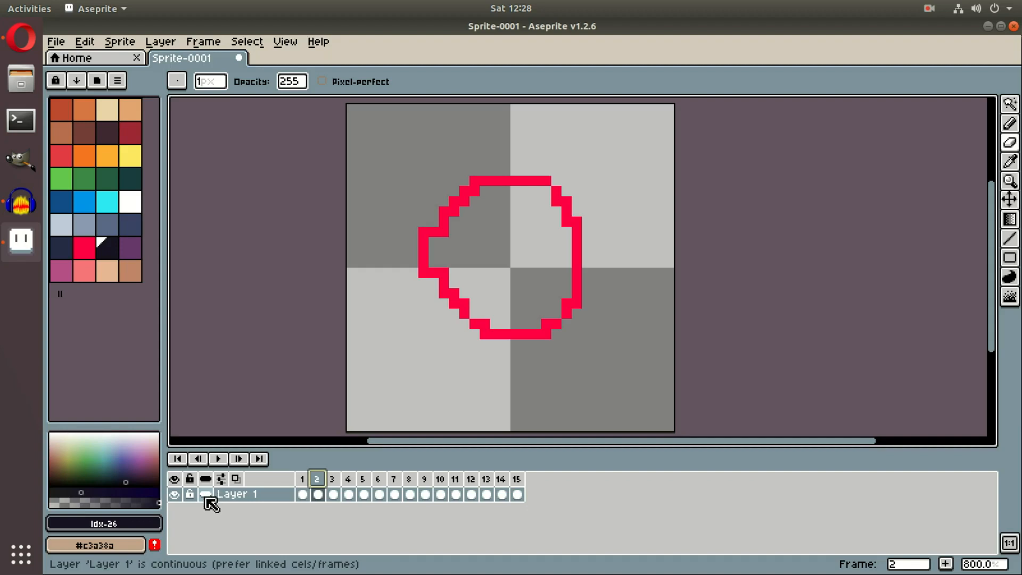
drag(323, 495, 397, 490)
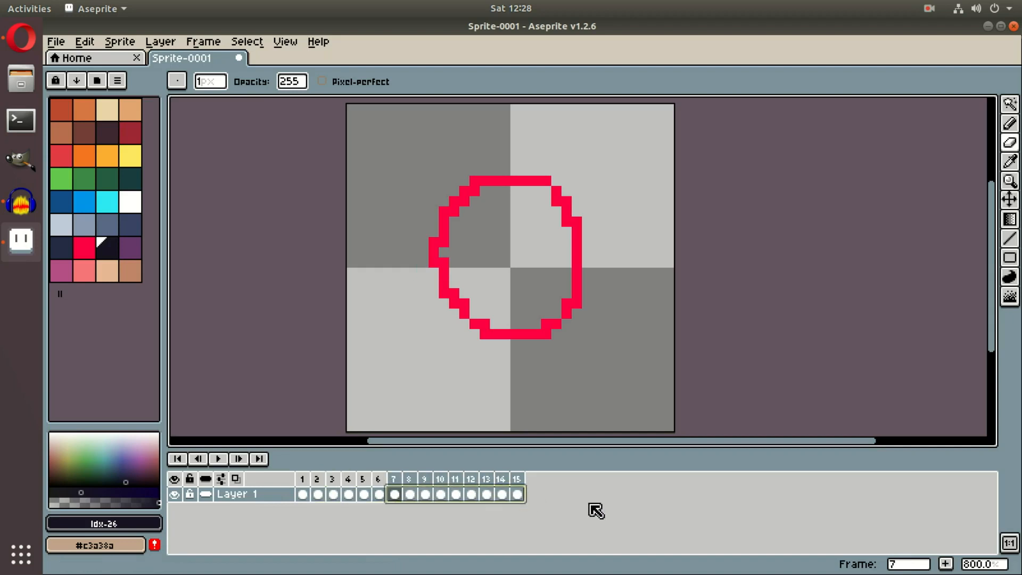
drag(410, 490, 338, 490)
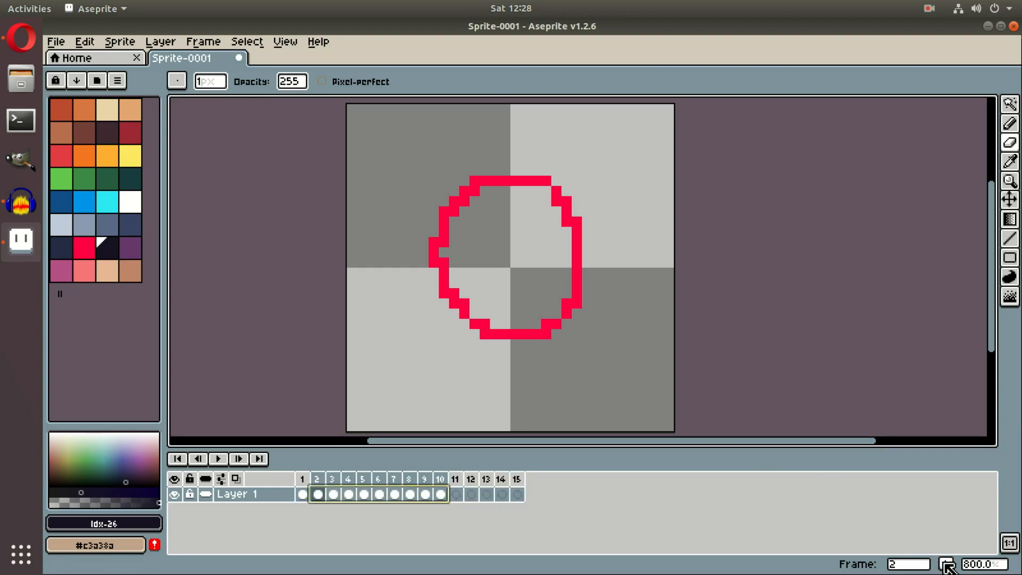
key(Delete)
drag(517, 494, 349, 494)
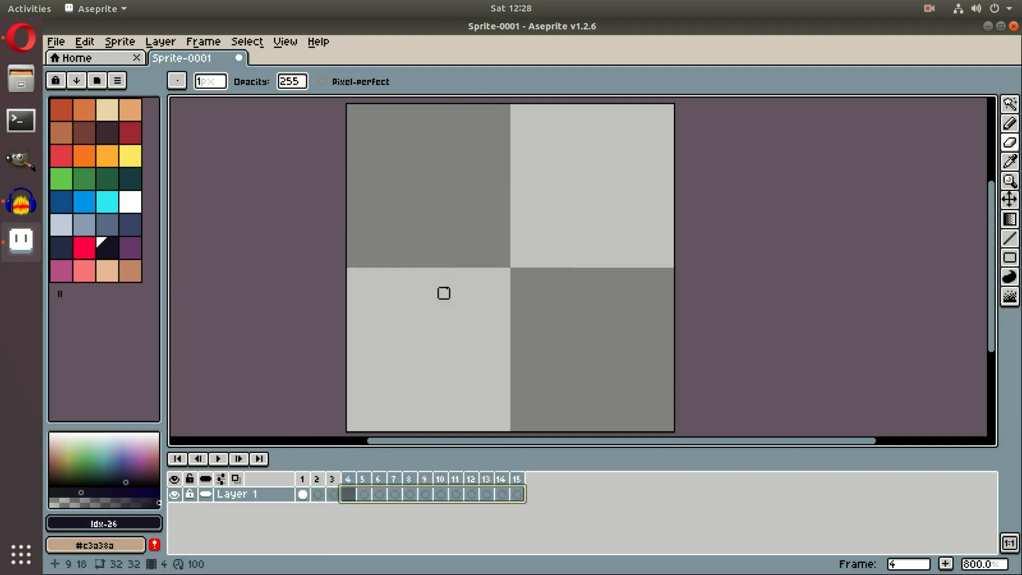
- Delete frames 5 to 15 from the timeline
click(354, 479)
drag(358, 477, 518, 479)
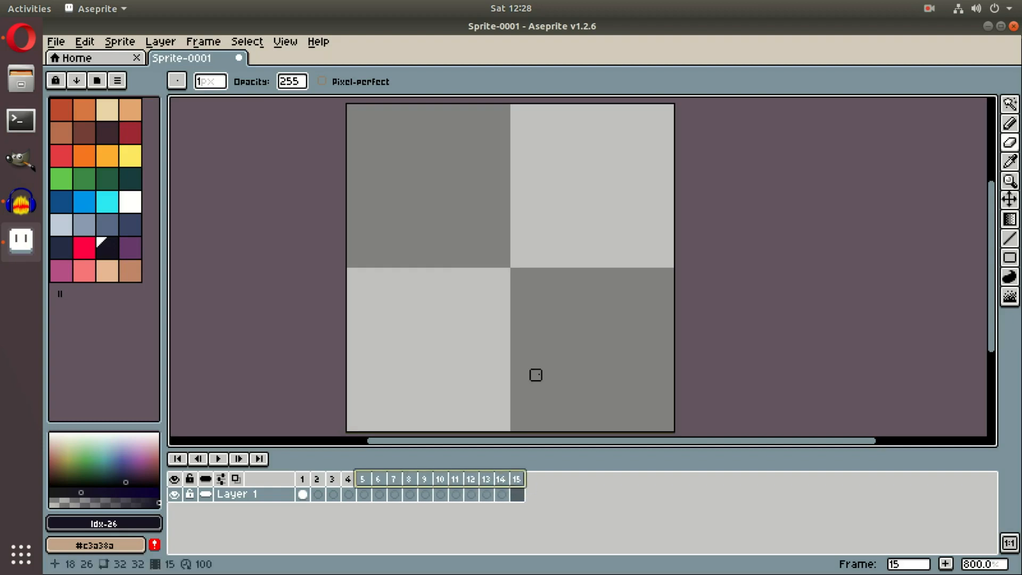
key(Delete)
- Try out timeline selections on individual cels, the Layer 1 row, the headers of frames 1 to 4 and their cel range
click(341, 482)
drag(341, 481, 336, 482)
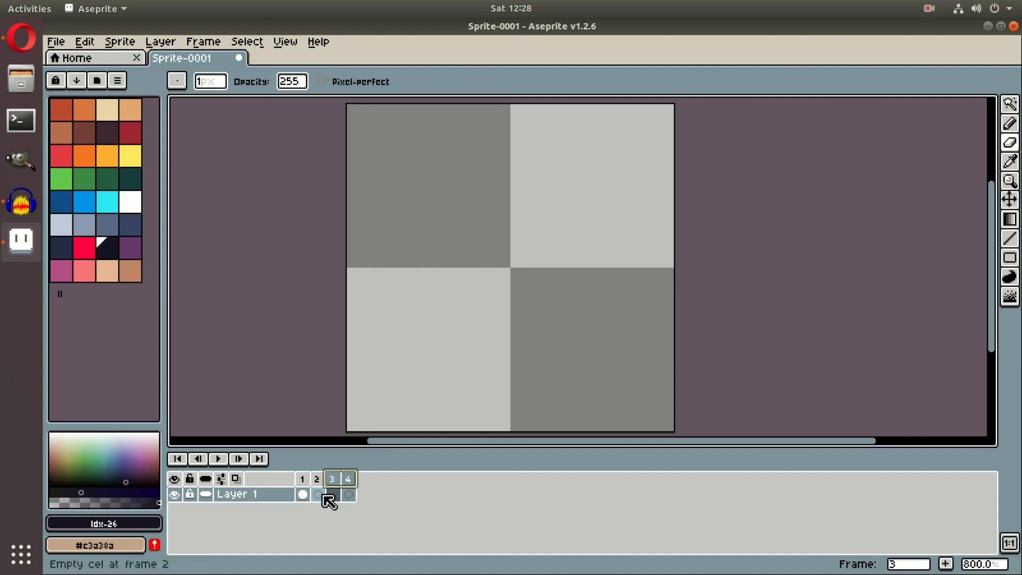
click(318, 495)
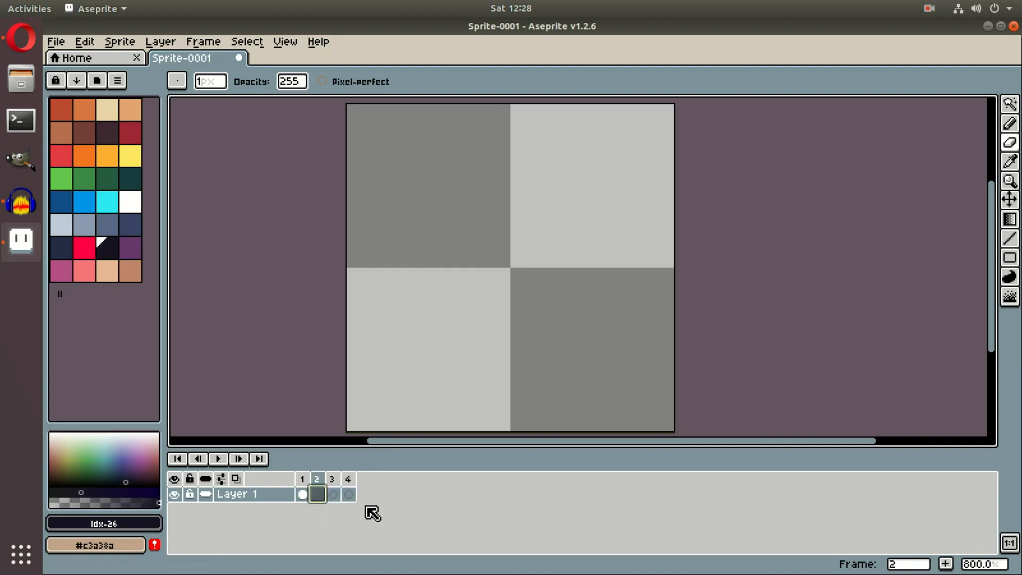
click(301, 495)
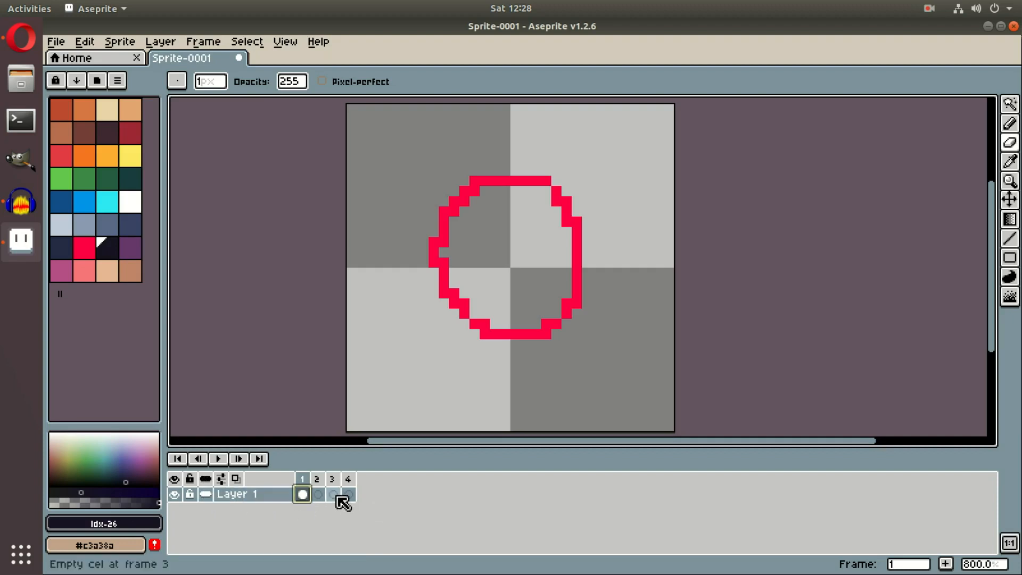
click(242, 497)
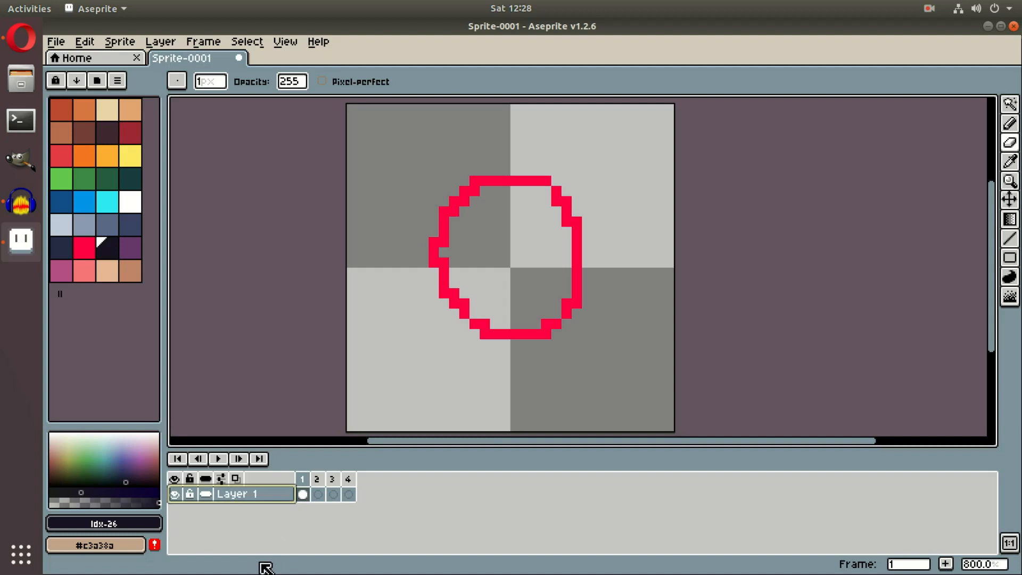
click(308, 479)
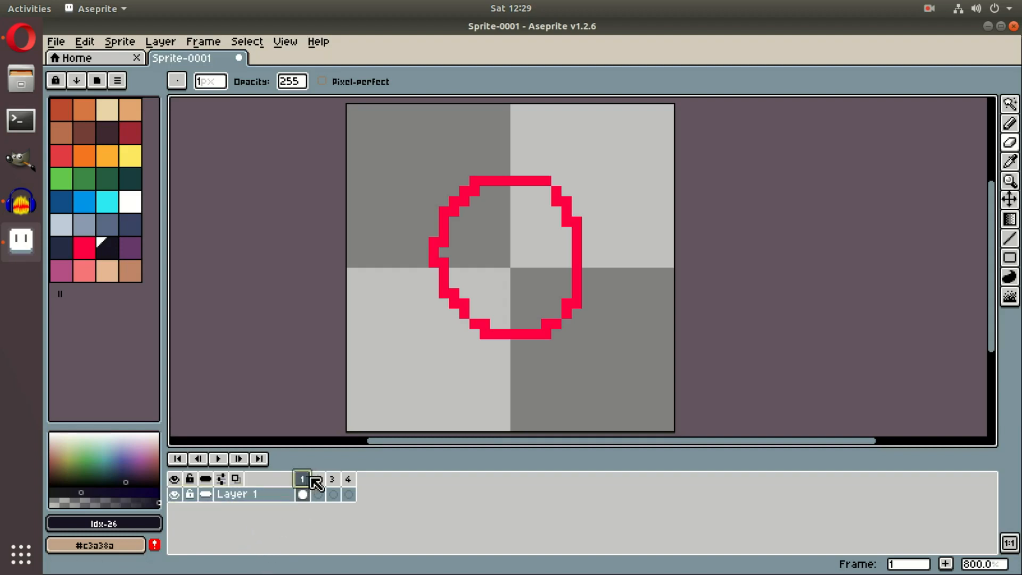
drag(314, 483, 358, 481)
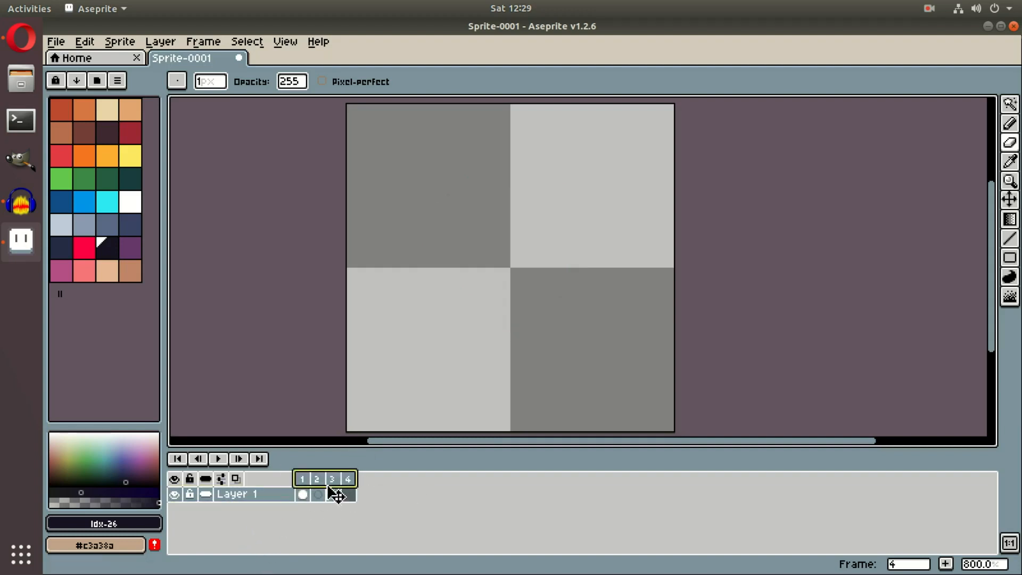
drag(306, 504, 372, 497)
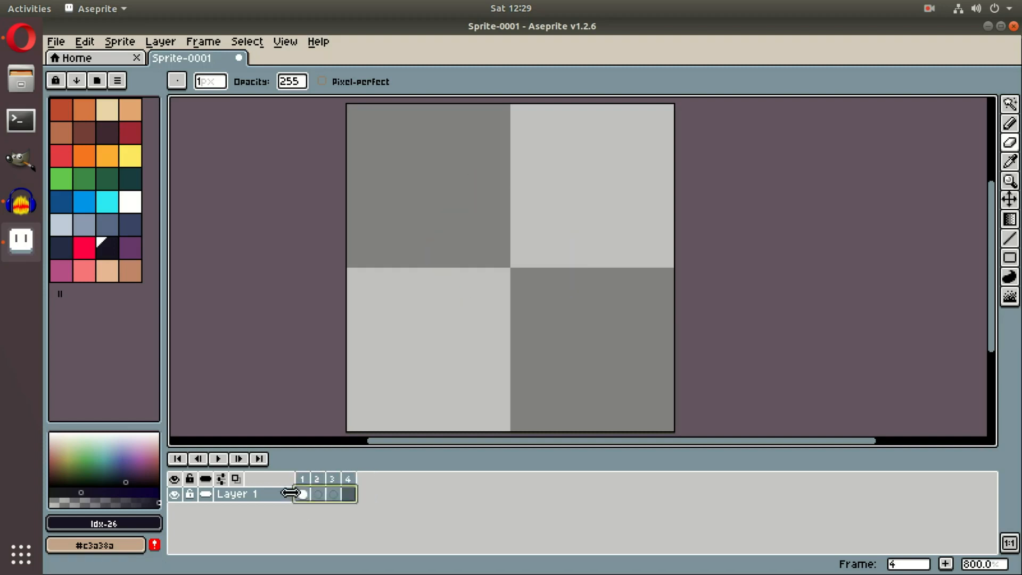
drag(302, 479, 346, 480)
- Step through the Layer 1 cels from frame 1 to frame 4 to compare filled and empty cels
click(305, 494)
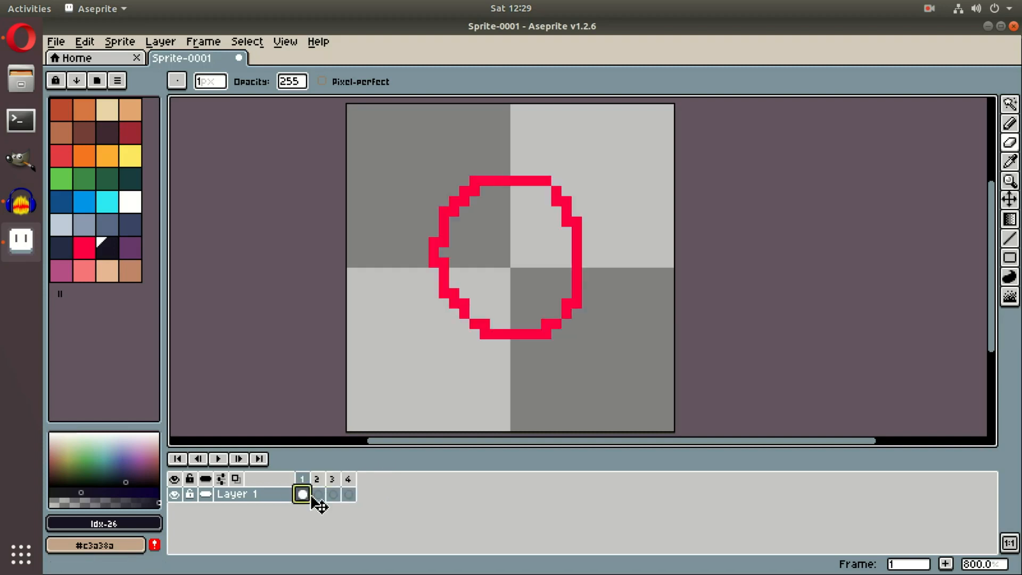
click(319, 499)
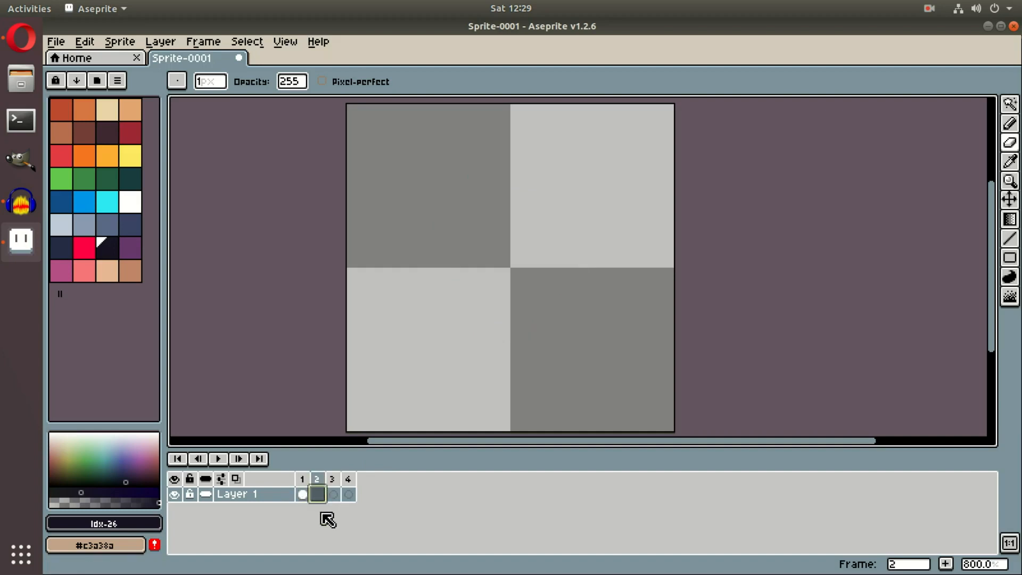
click(334, 496)
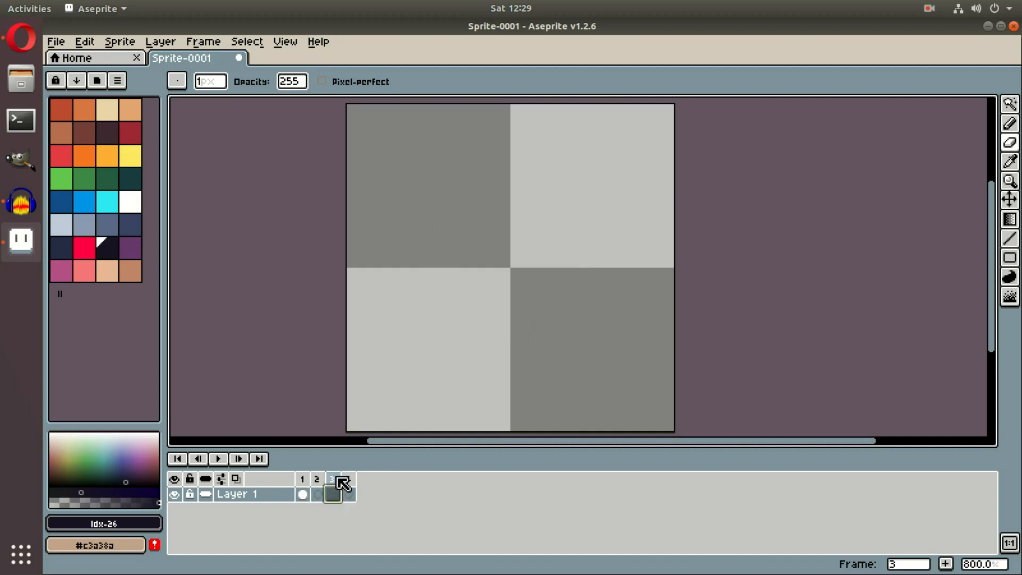
click(348, 495)
- Add four new frames after frame 1 so the circle carries over as linked cels through frame 5
click(303, 495)
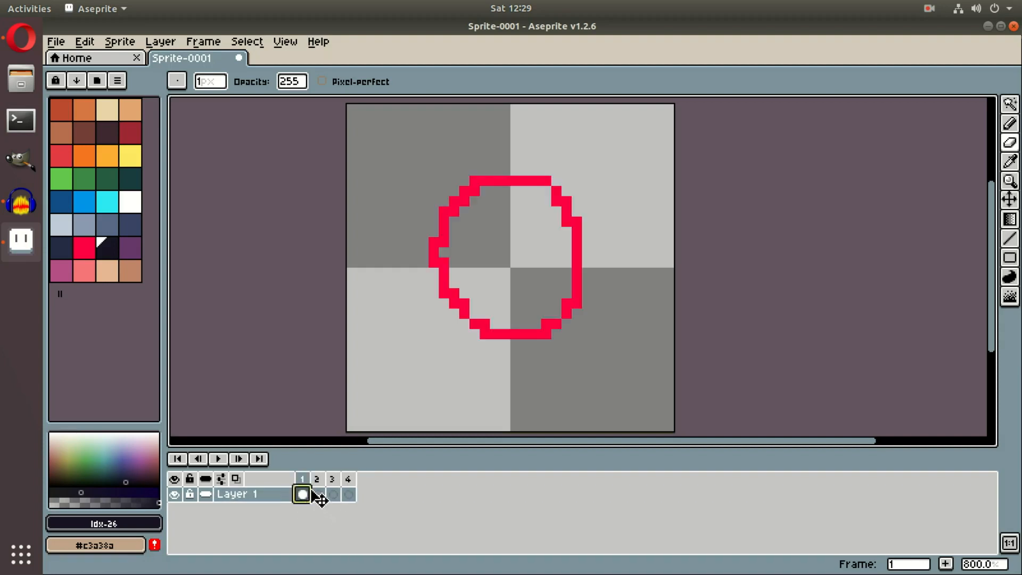
click(947, 564)
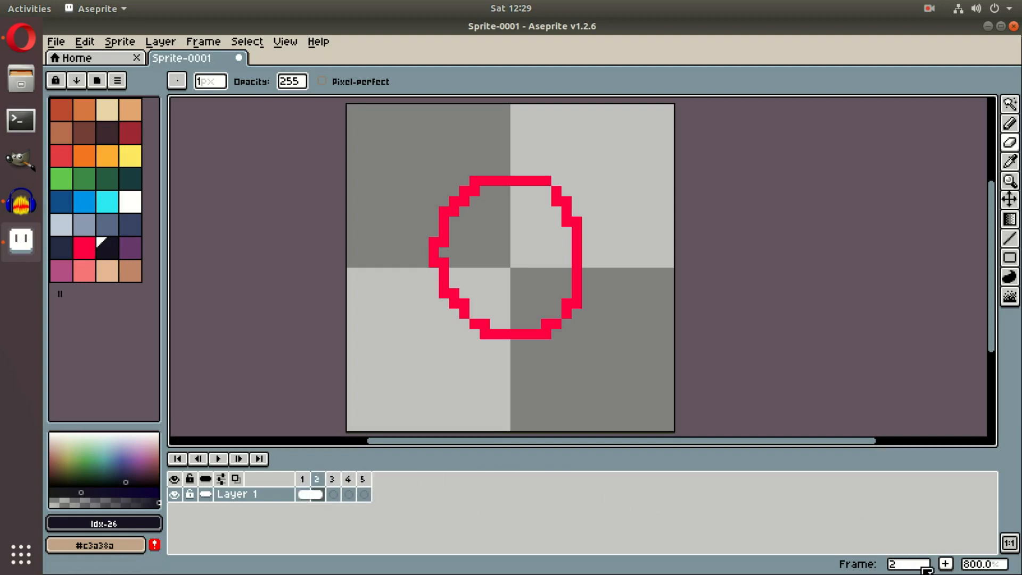
click(945, 565)
click(946, 564)
click(945, 565)
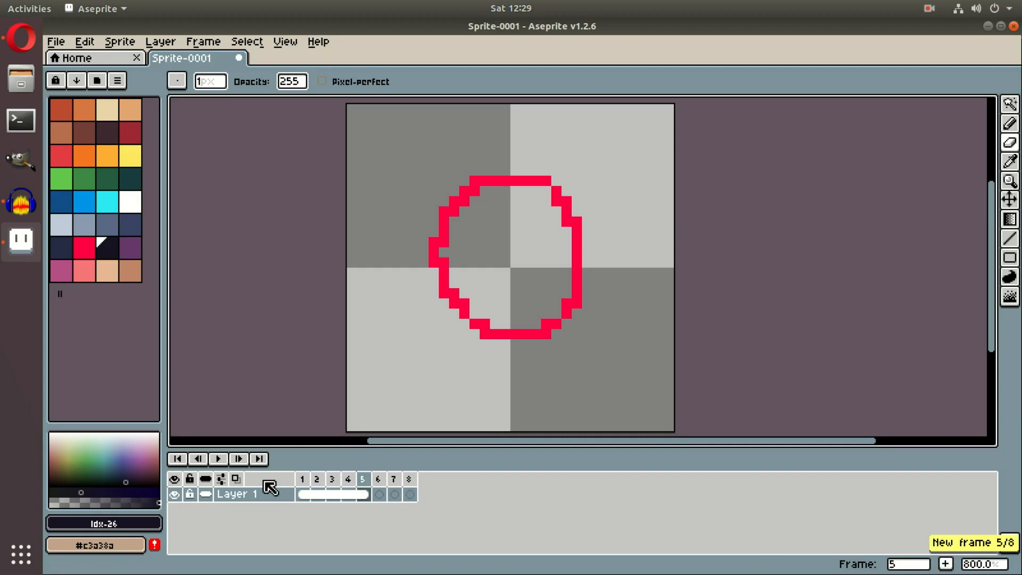
click(303, 495)
drag(319, 503, 364, 512)
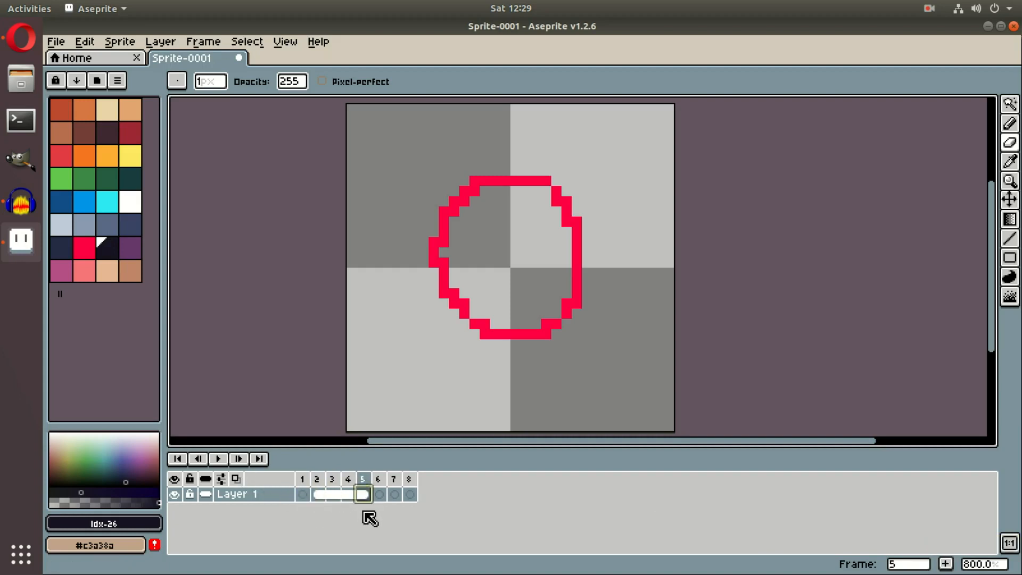
click(308, 494)
key(ctrl+z)
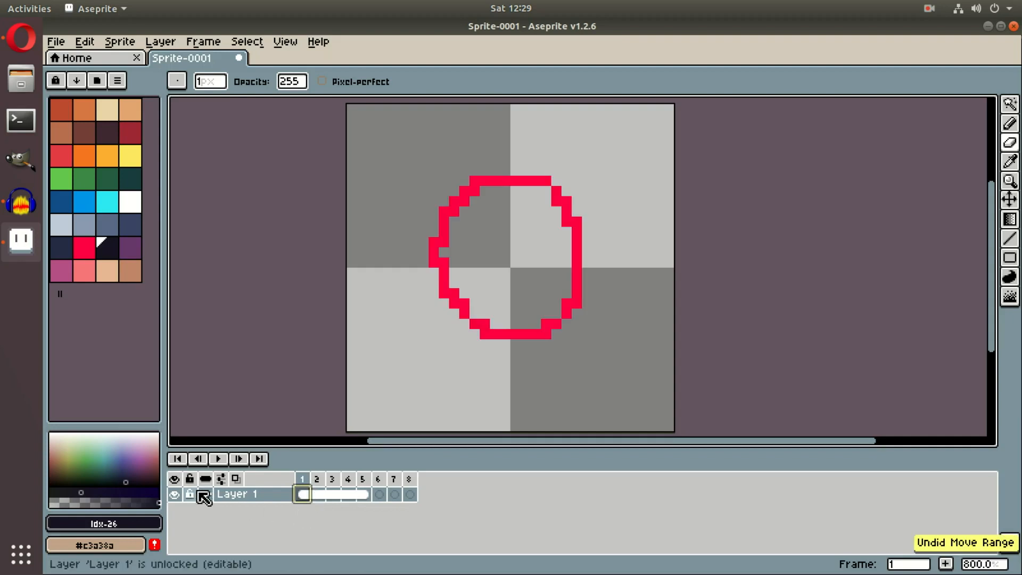
- Turn off Layer 1's continuous (prefer linked cels) option and scribble a different dark freehand stroke on each of frames 6, 7 and 8
click(379, 494)
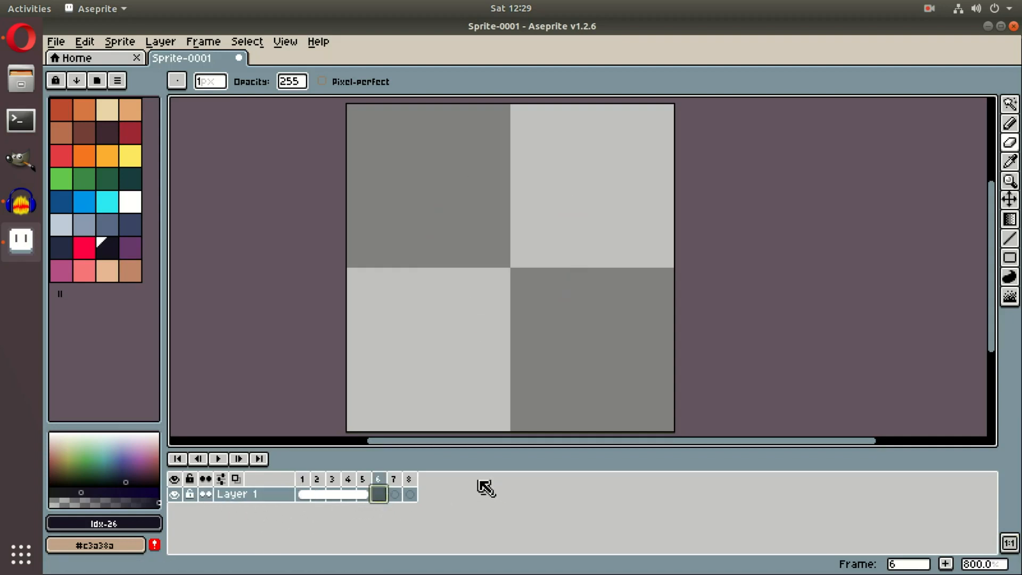
drag(454, 251, 486, 293)
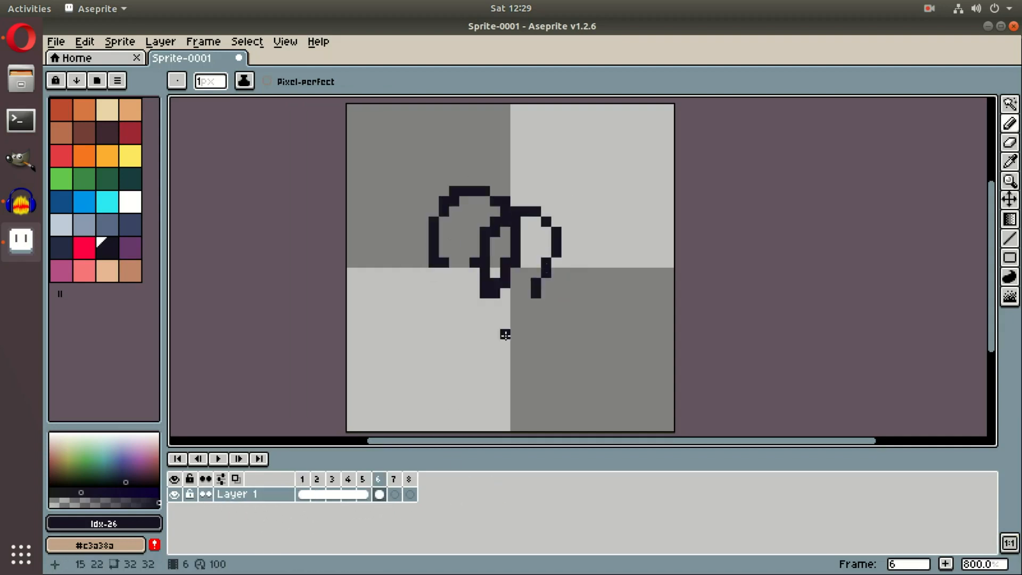
click(395, 494)
mouse_move(423, 338)
mouse_down()
mouse_move(564, 308)
mouse_move(567, 327)
mouse_up()
click(409, 495)
mouse_move(413, 388)
mouse_down()
mouse_move(470, 300)
mouse_move(592, 323)
mouse_up()
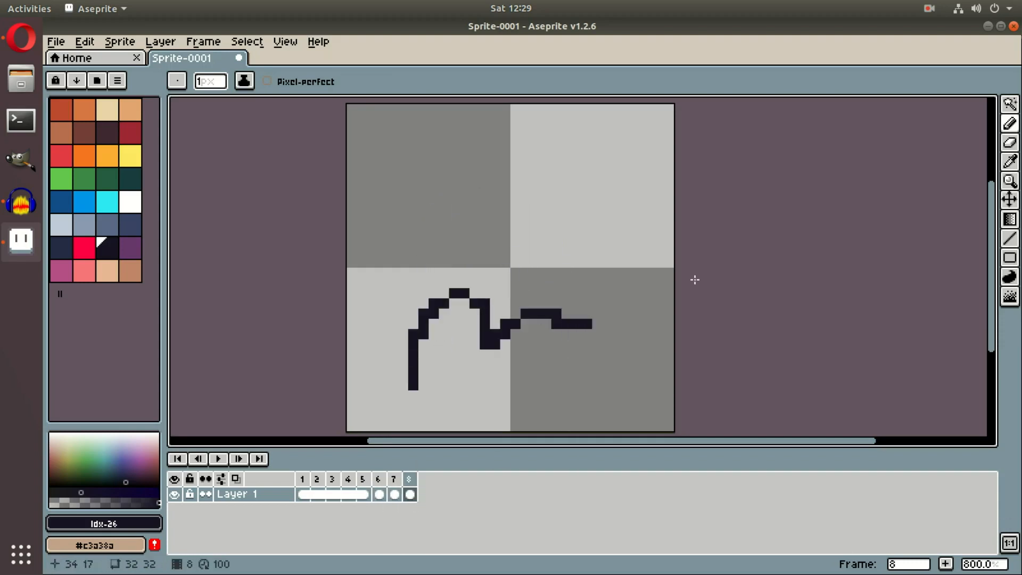
- On frame 2, select the circle with a rectangular marquee and move it slightly down and to the left
click(317, 494)
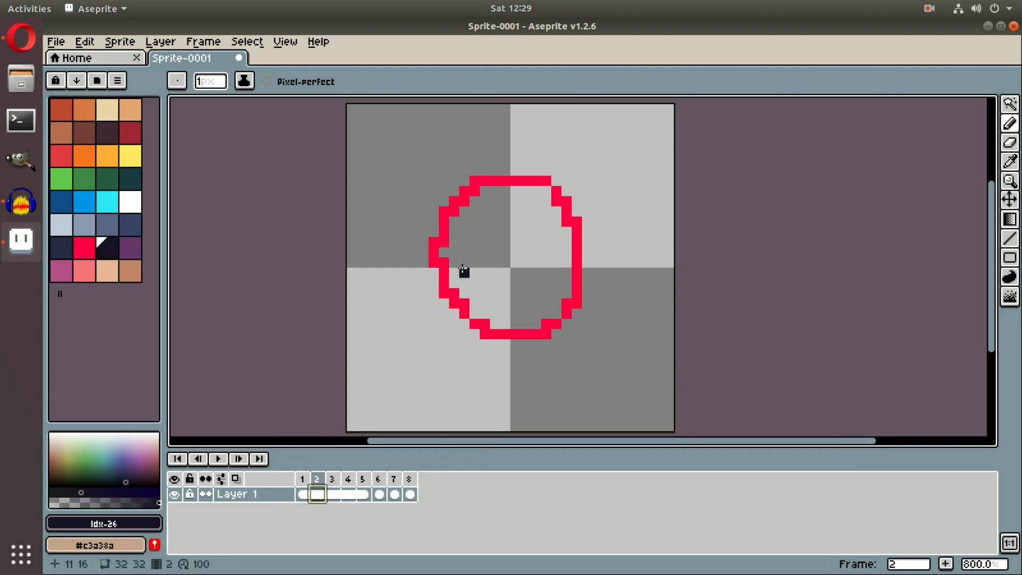
key(m)
drag(392, 158, 622, 407)
drag(580, 280, 575, 310)
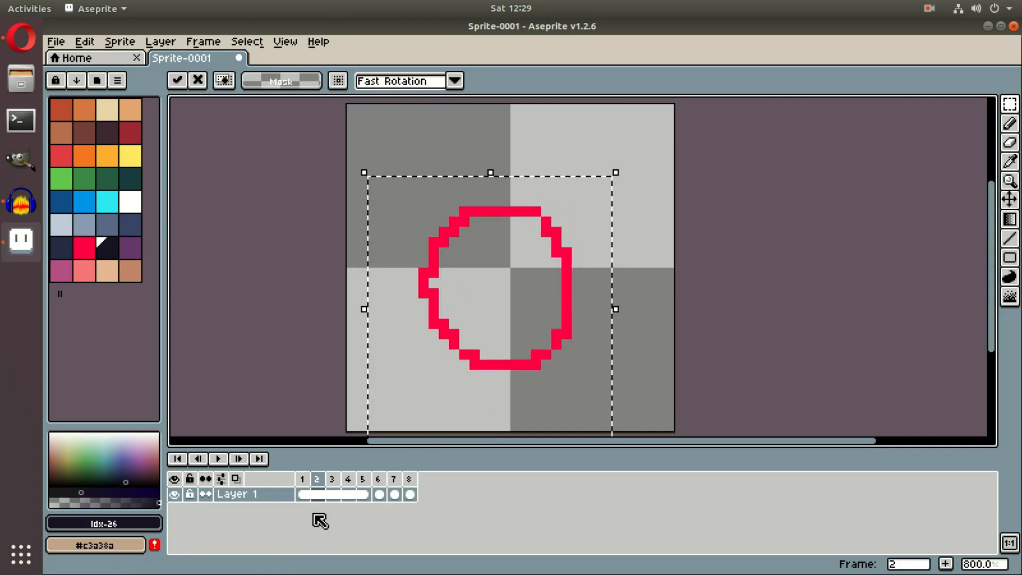
- Turn on onion skinning, move the linked circle toward the canvas's upper right on frame 3, and check the neighbouring linked frames
click(332, 494)
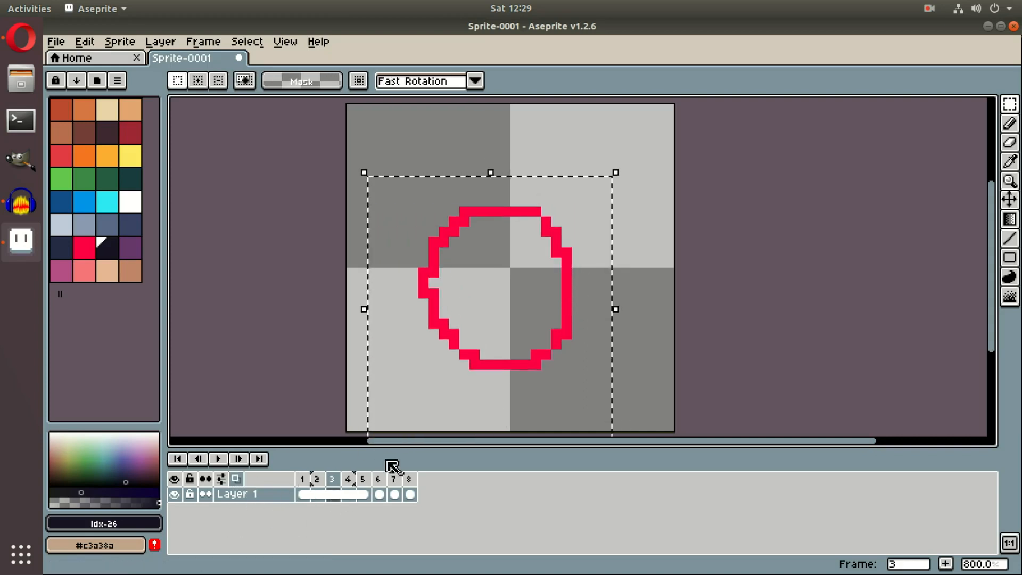
drag(574, 288, 620, 241)
click(345, 495)
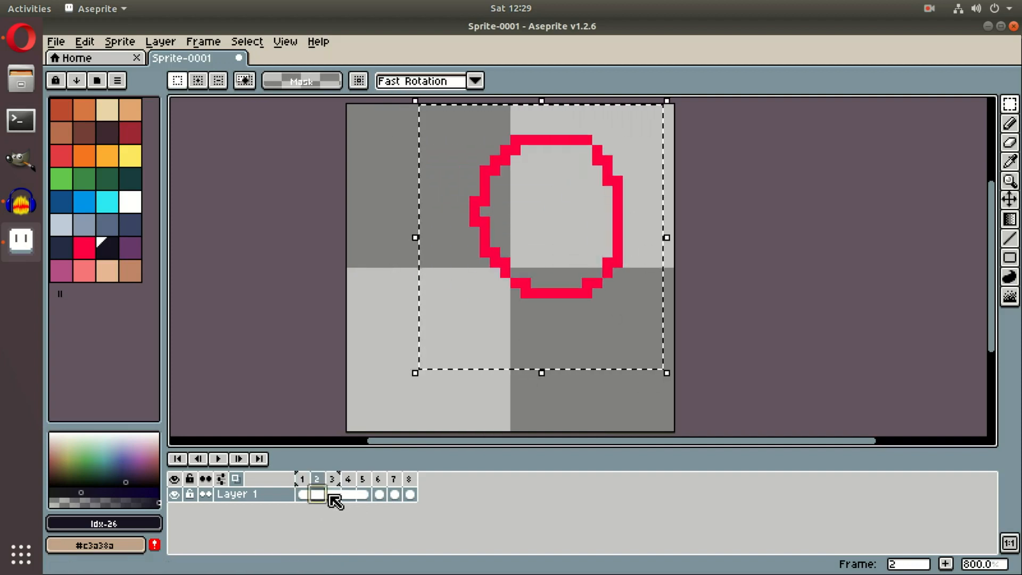
click(363, 495)
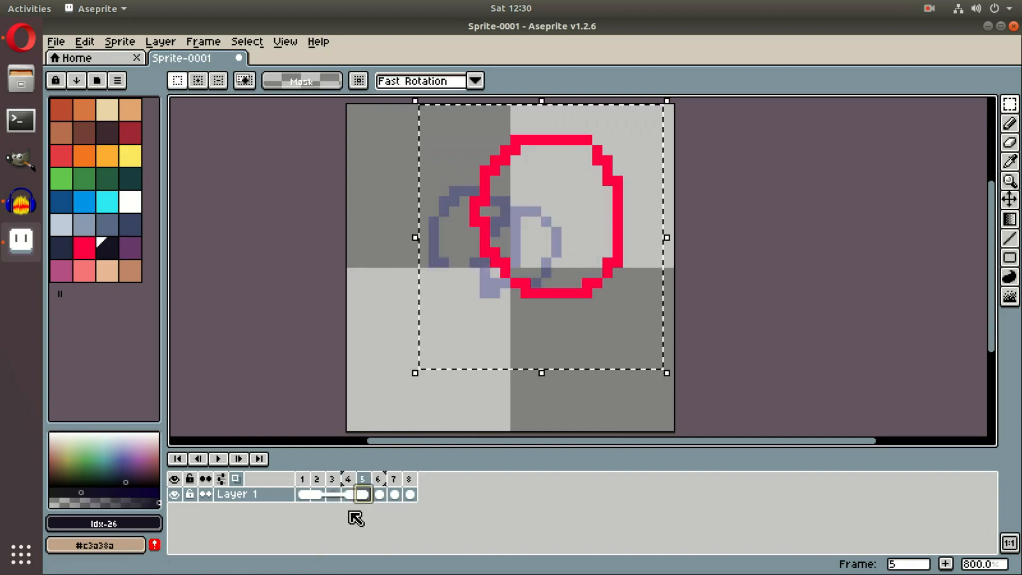
- Compare the circle's position across the linked cels of frames 1 to 5
key(ctrl+z)
click(303, 494)
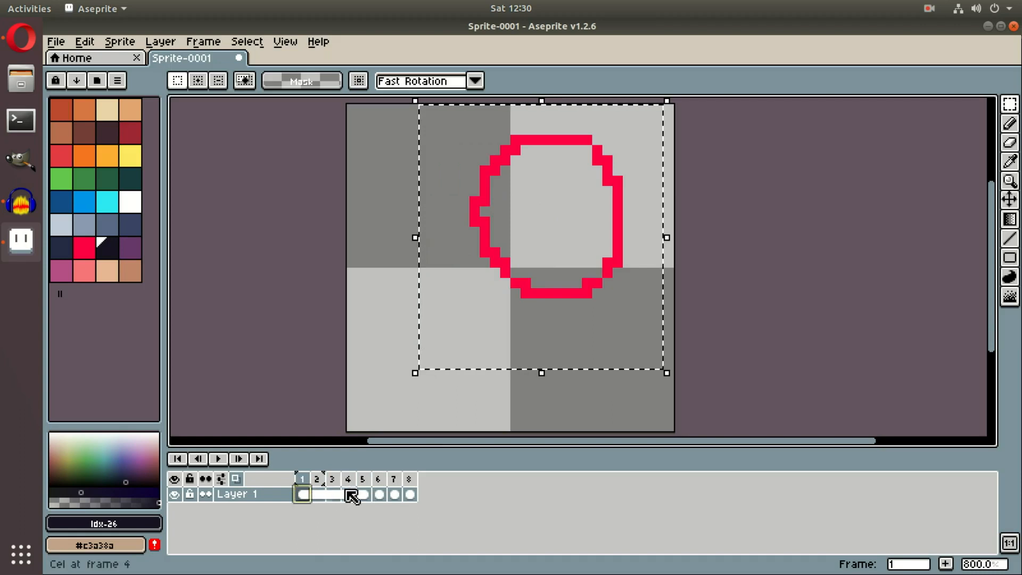
click(362, 496)
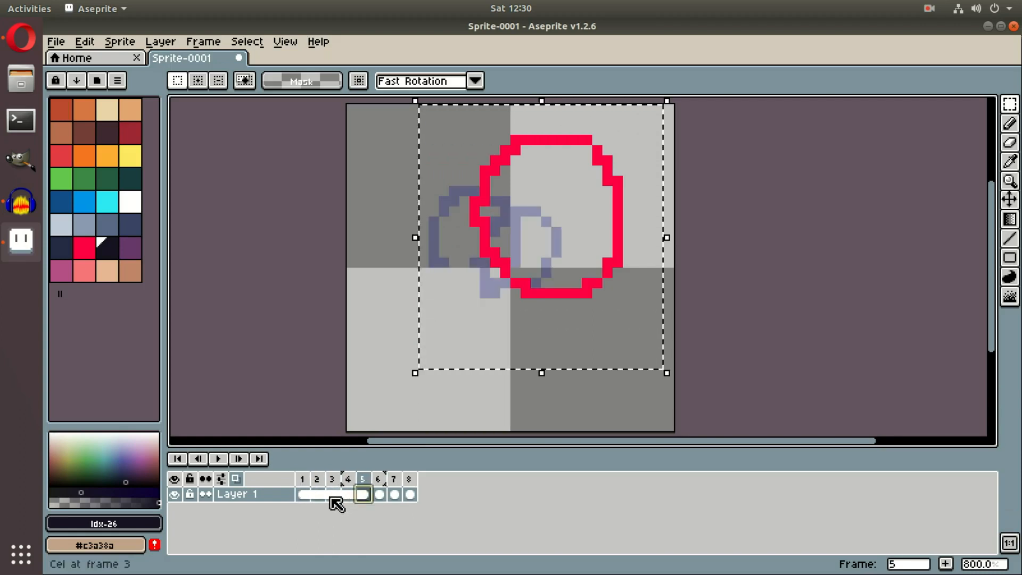
click(347, 494)
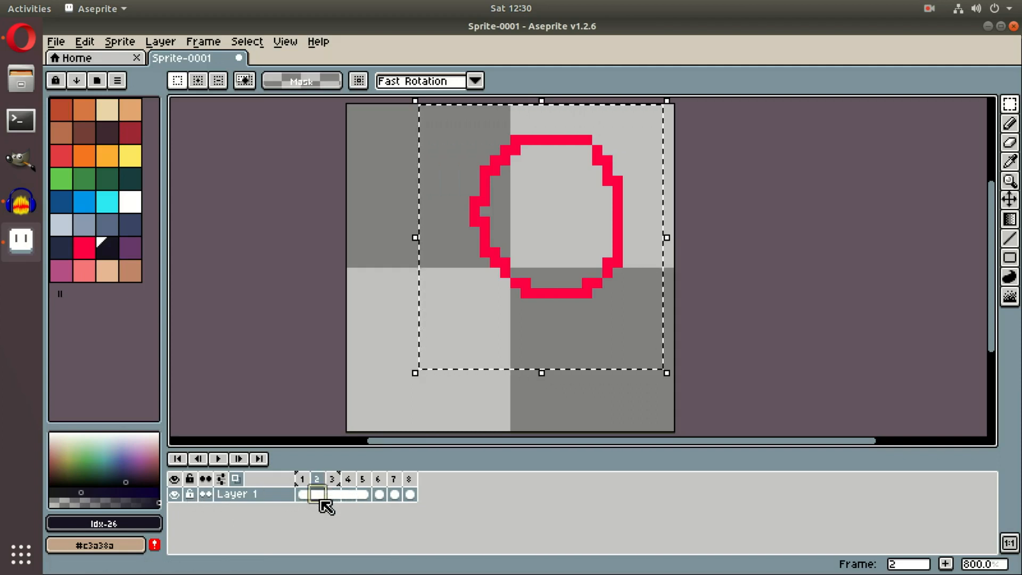
- Unlink the cels of frames 2, 3 and 4 from the shared circle
right_click(321, 498)
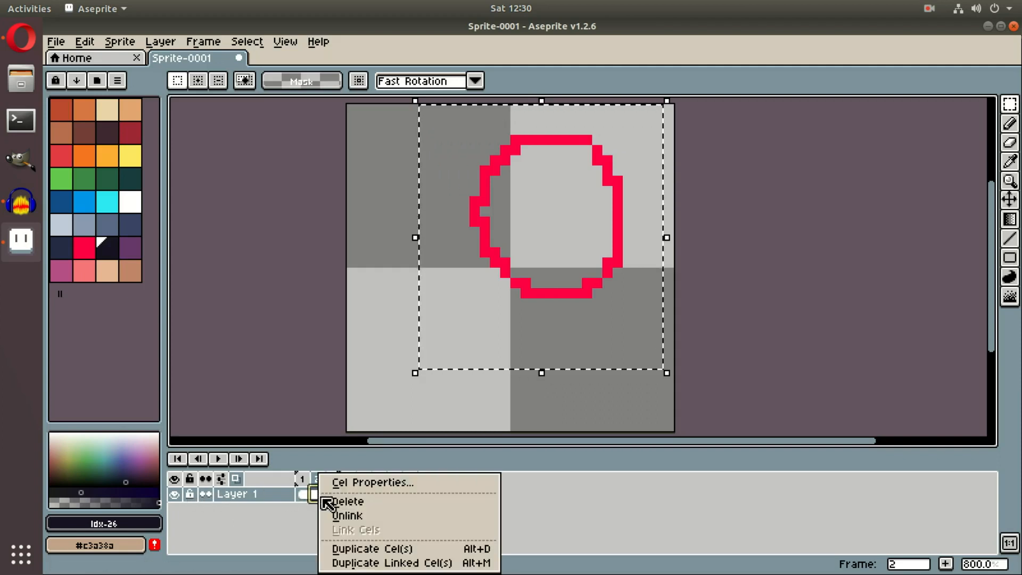
click(390, 516)
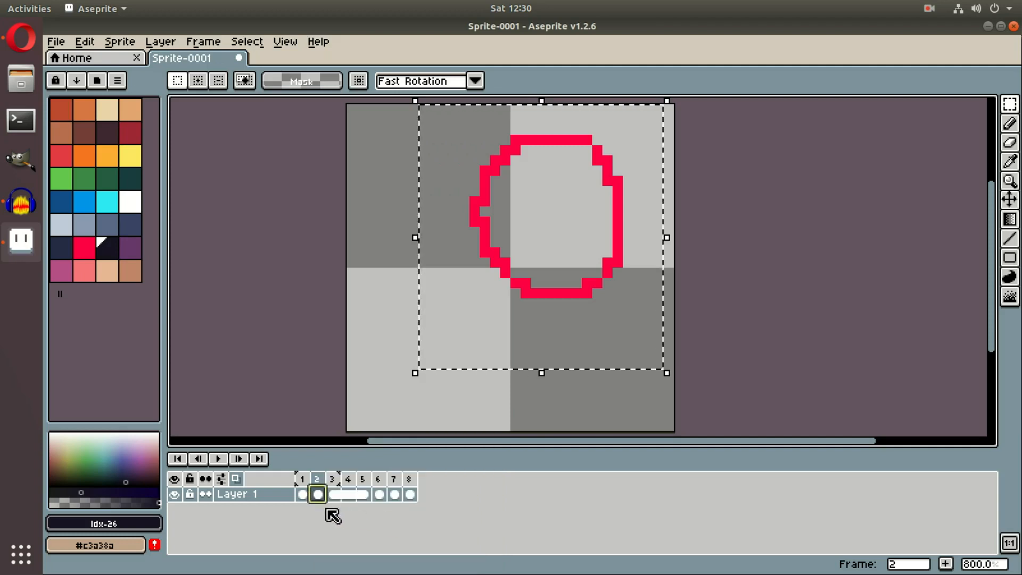
right_click(348, 499)
click(367, 528)
right_click(347, 495)
click(373, 515)
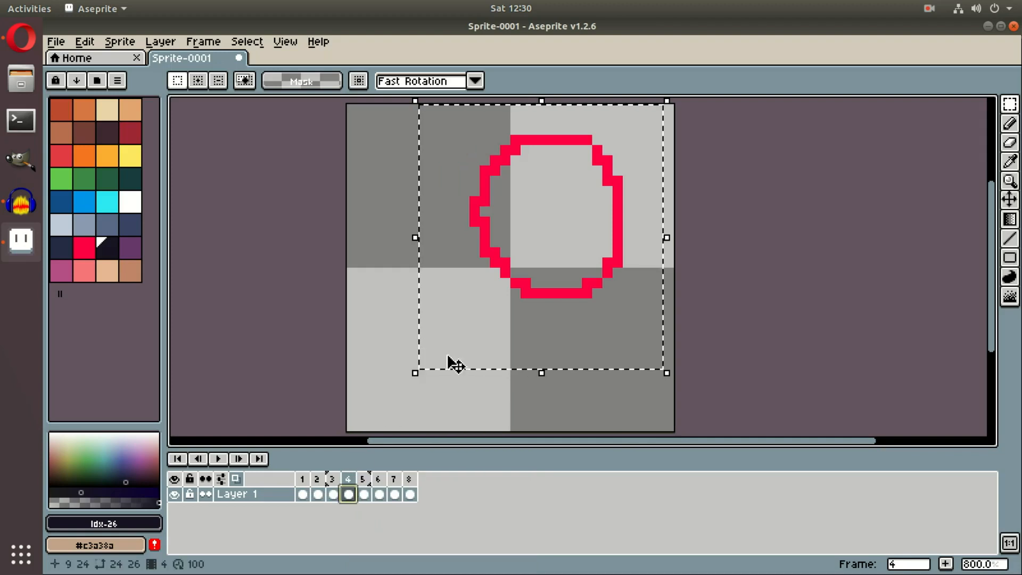
- Move the circle down and to the left separately on frames 4, 3 and 1, undoing the first partial move on frame 3
drag(543, 306, 520, 325)
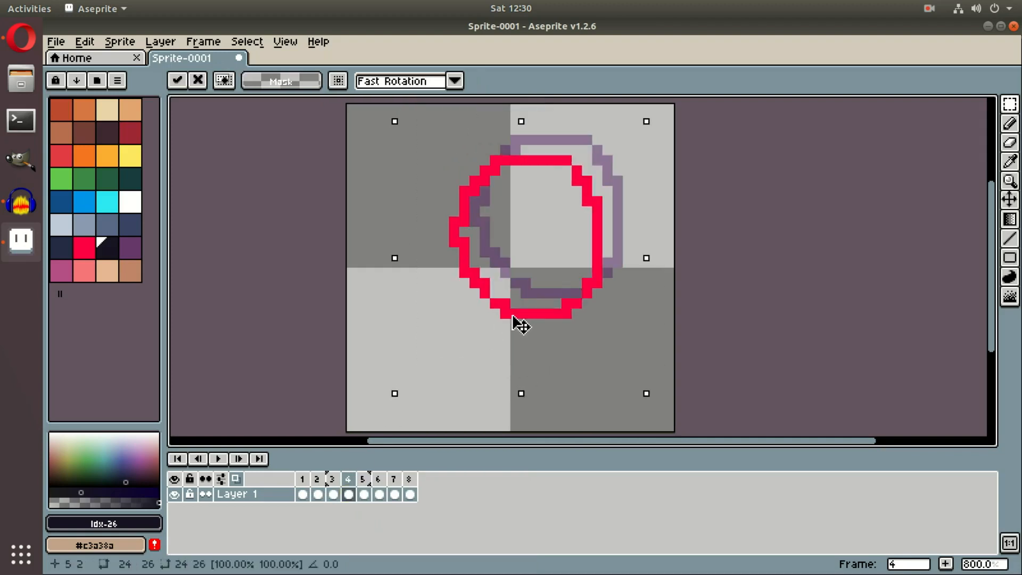
click(337, 493)
drag(548, 297, 496, 328)
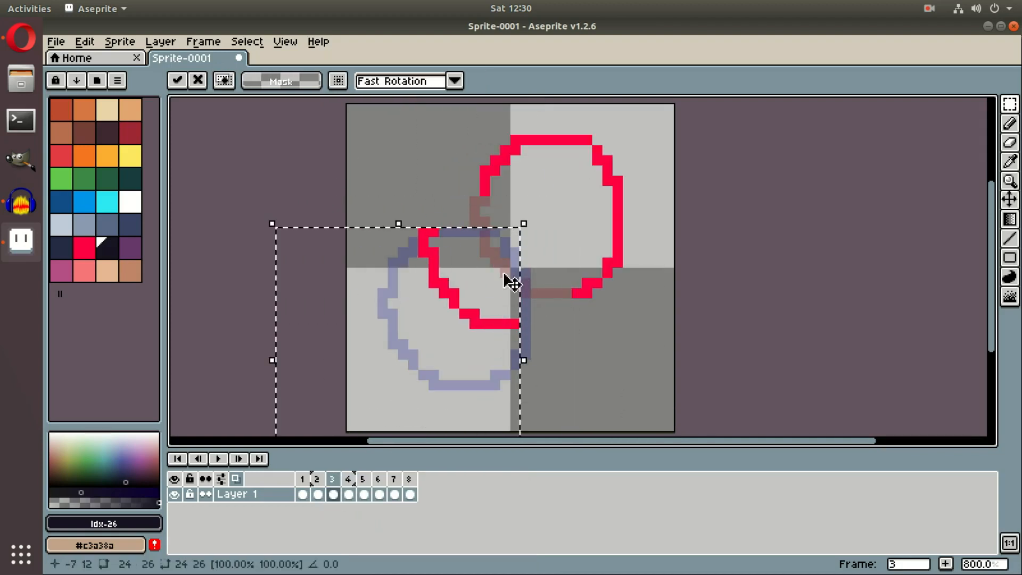
key(ctrl+z)
drag(634, 251, 575, 298)
click(302, 498)
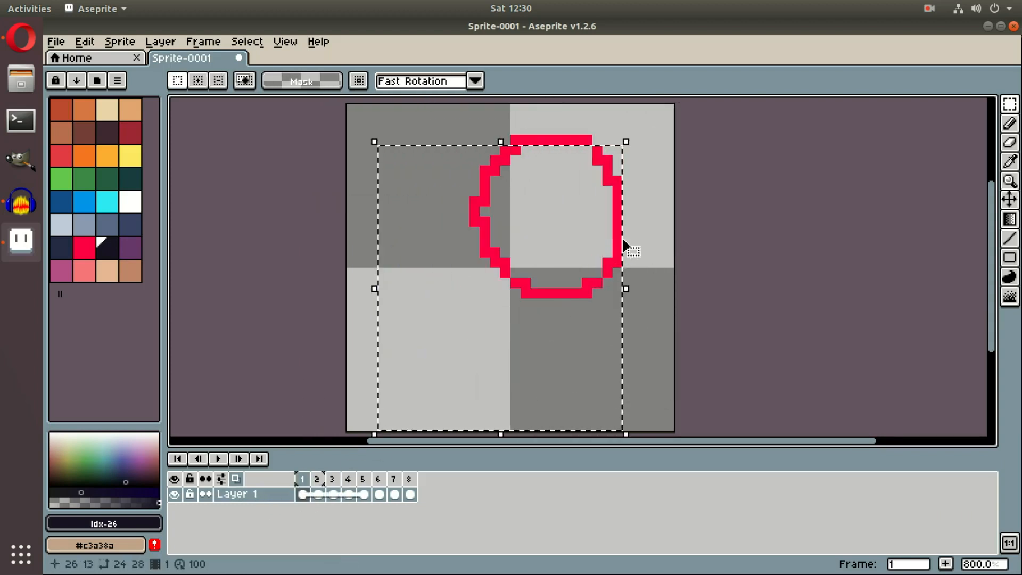
drag(572, 300, 521, 332)
- Flip through frames 2 to 6 with onion skinning to compare the circle's separate positions
click(320, 495)
click(336, 494)
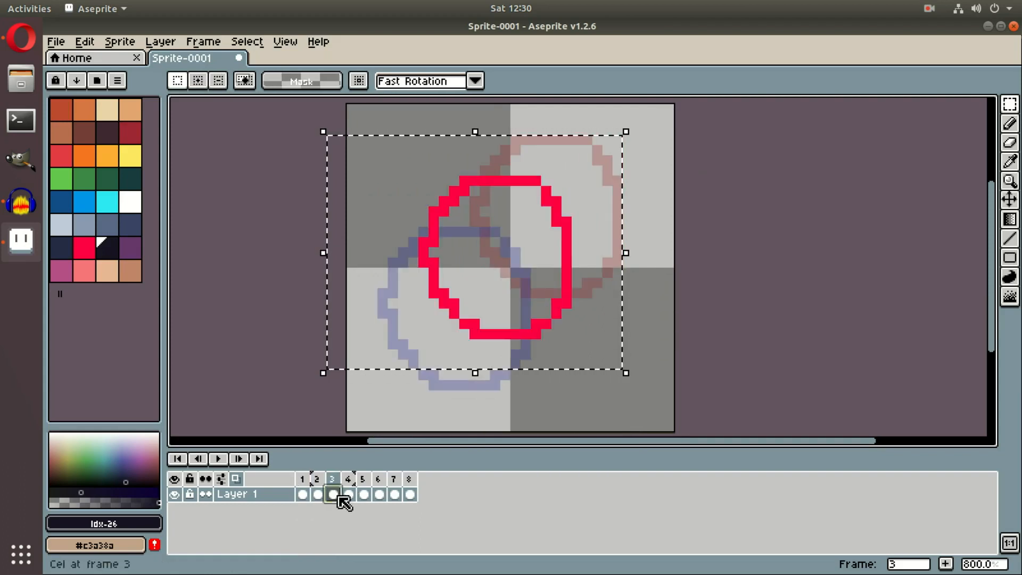
click(352, 493)
click(365, 493)
click(382, 494)
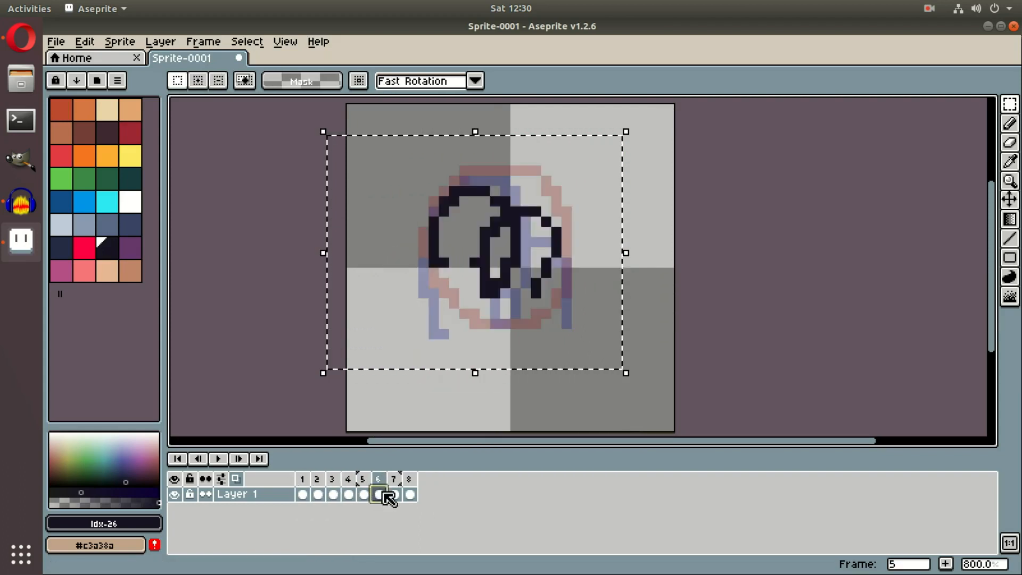
- Clear the canvas selection and play the animation from the first frame, turning onion skinning off
click(181, 459)
click(247, 42)
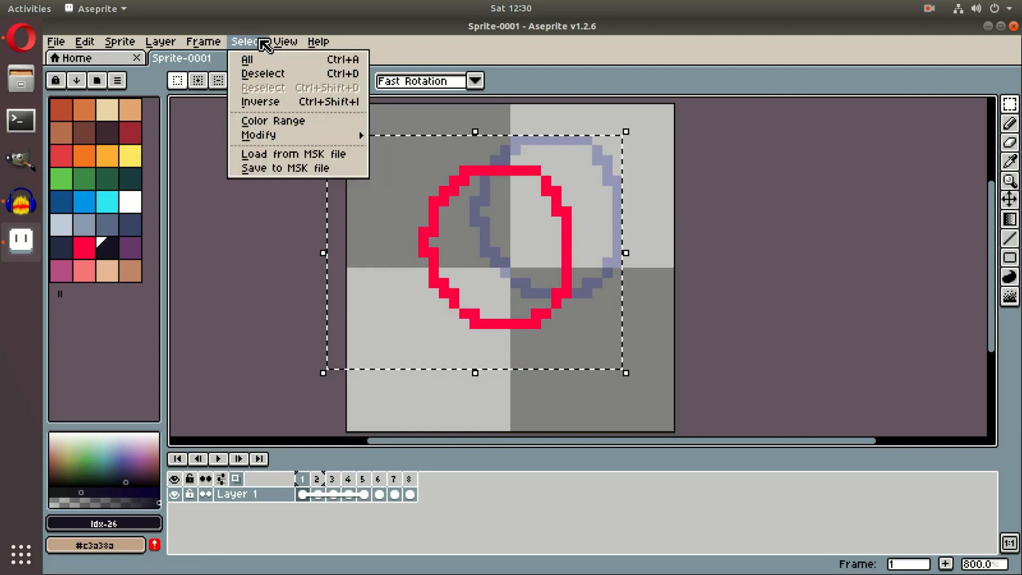
click(257, 74)
click(223, 460)
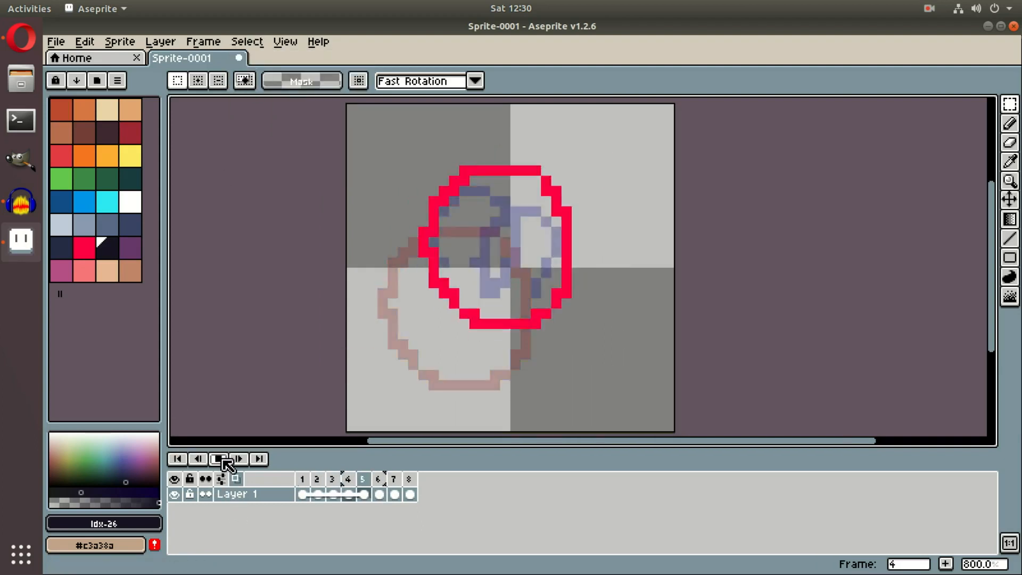
click(236, 479)
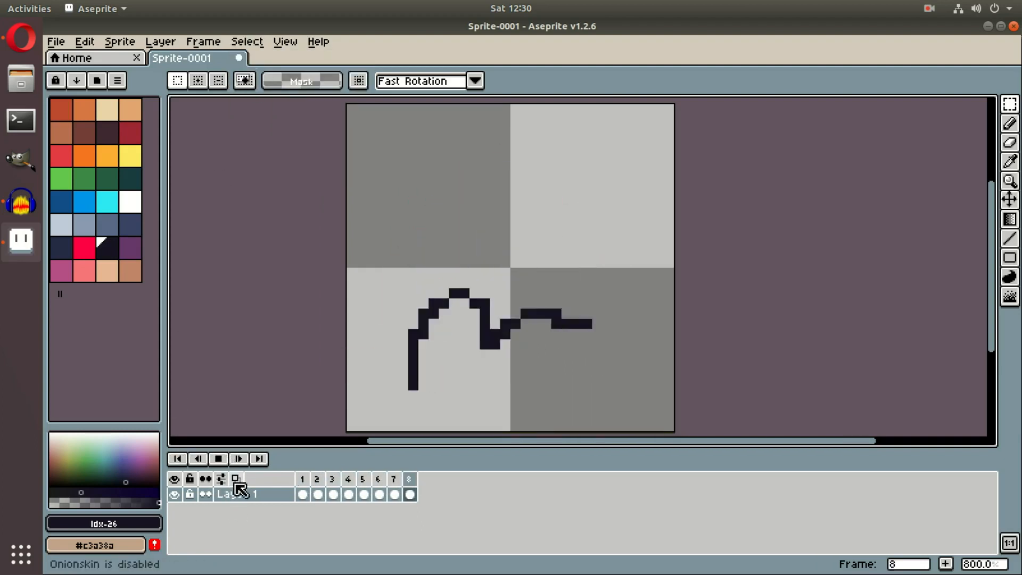
- Stop the playback and delete the contents of Layer 1's cels in frames 1 to 8
click(218, 459)
drag(415, 495, 268, 482)
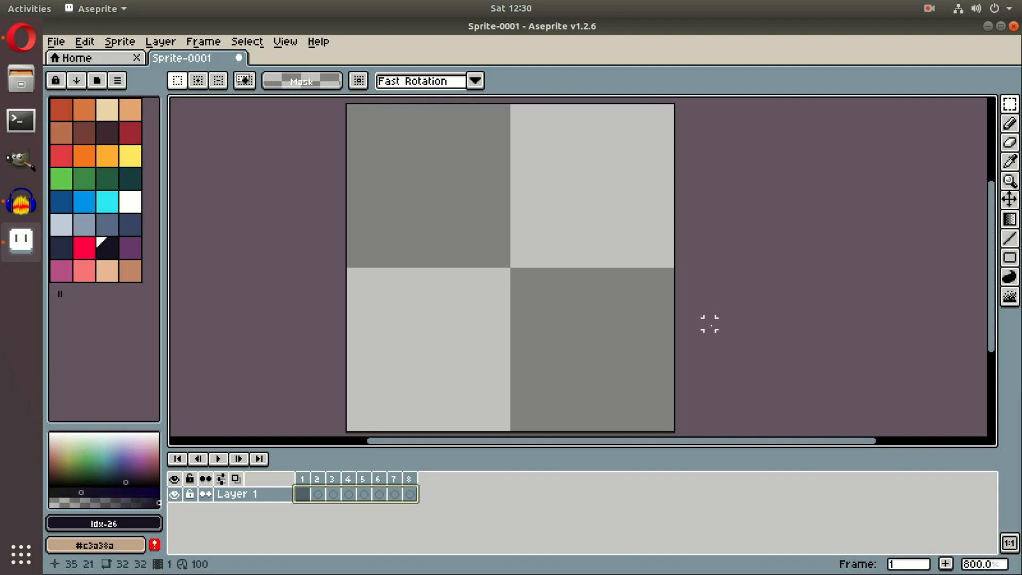
- Show the Preview window, enlarge it and place it beside the canvas
drag(709, 283, 621, 281)
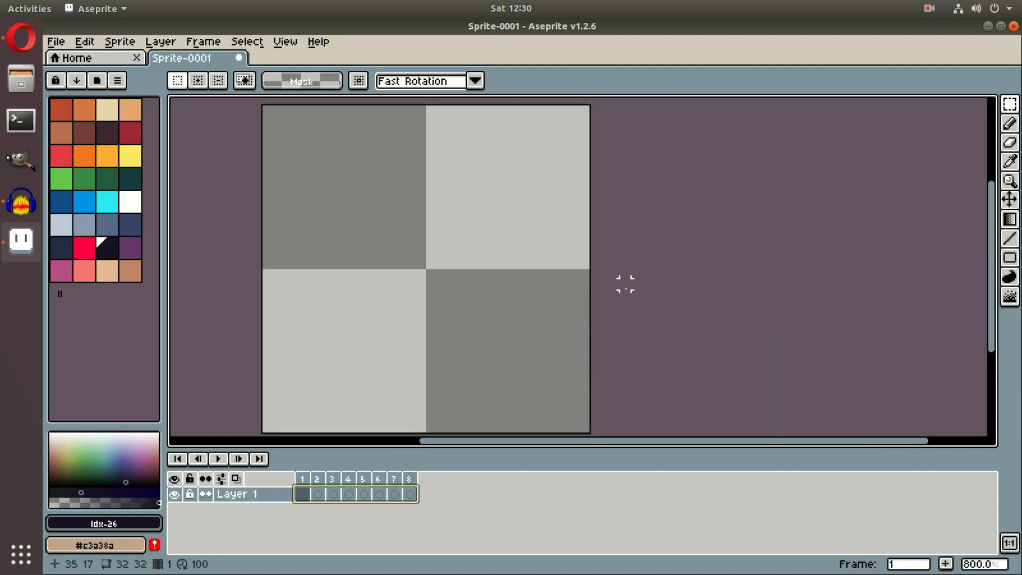
click(1010, 544)
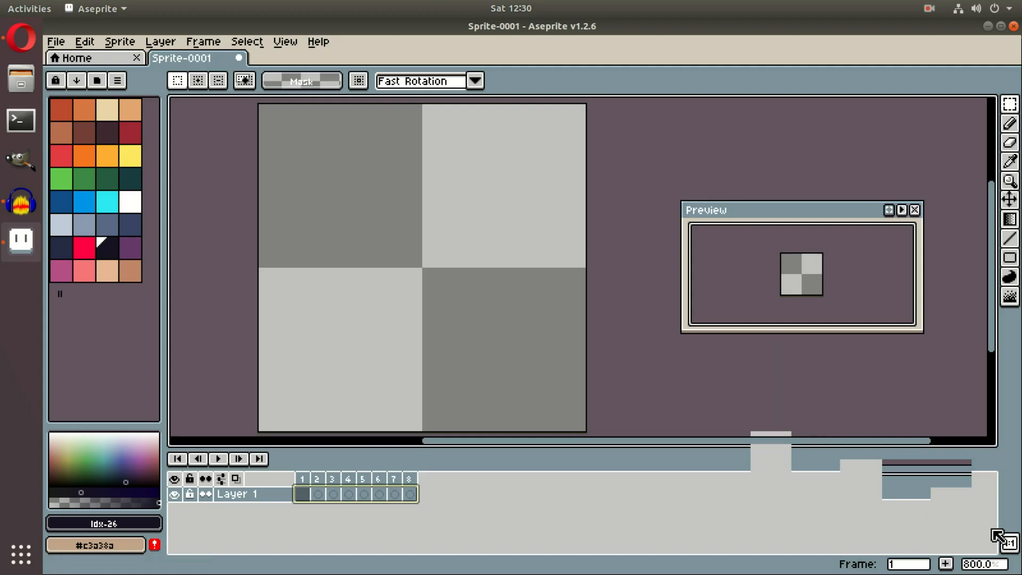
click(1010, 543)
click(1010, 543)
mouse_move(807, 447)
mouse_down()
mouse_move(806, 433)
mouse_move(808, 456)
mouse_up()
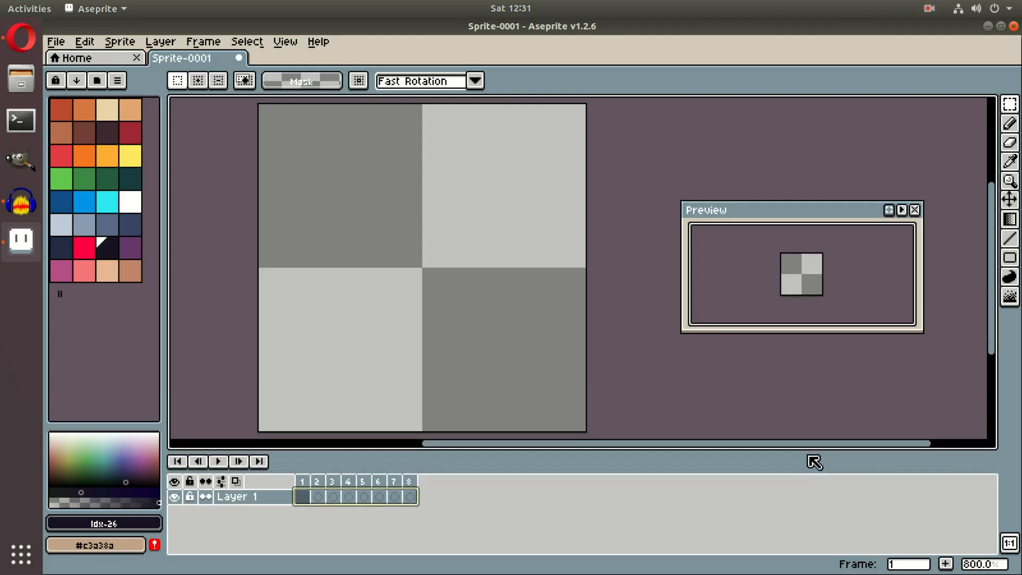
drag(682, 199, 624, 134)
drag(757, 153, 796, 184)
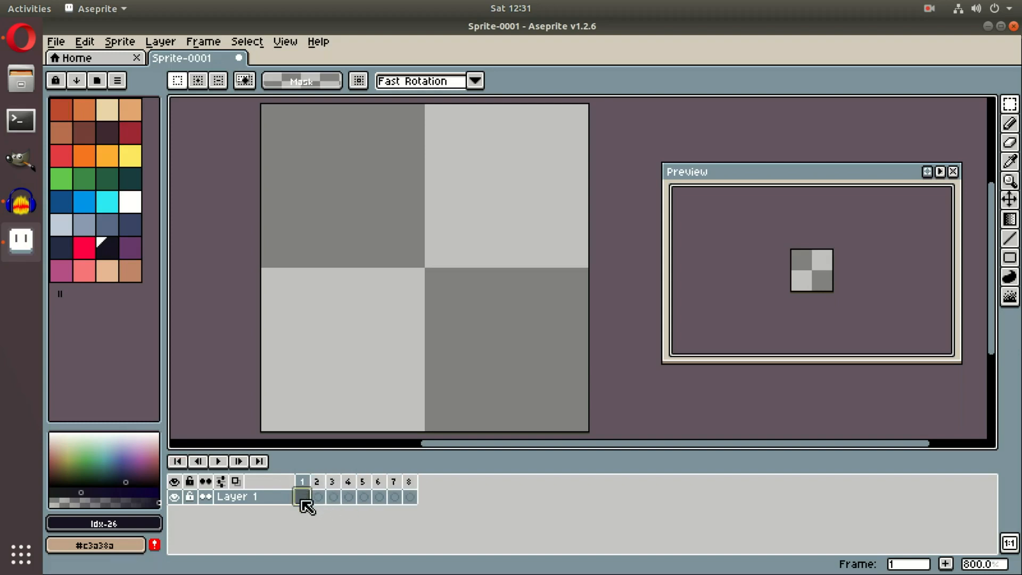
- Add two empty frames after frame 8 and go back to frame 1
drag(307, 500, 350, 497)
drag(417, 498, 421, 500)
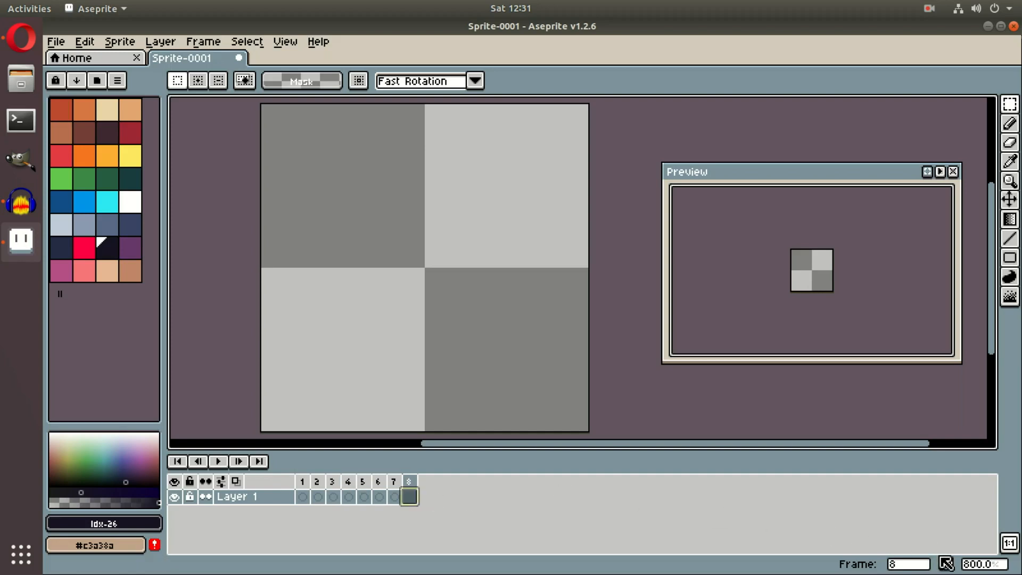
key(alt+n)
key(alt+n)
click(303, 499)
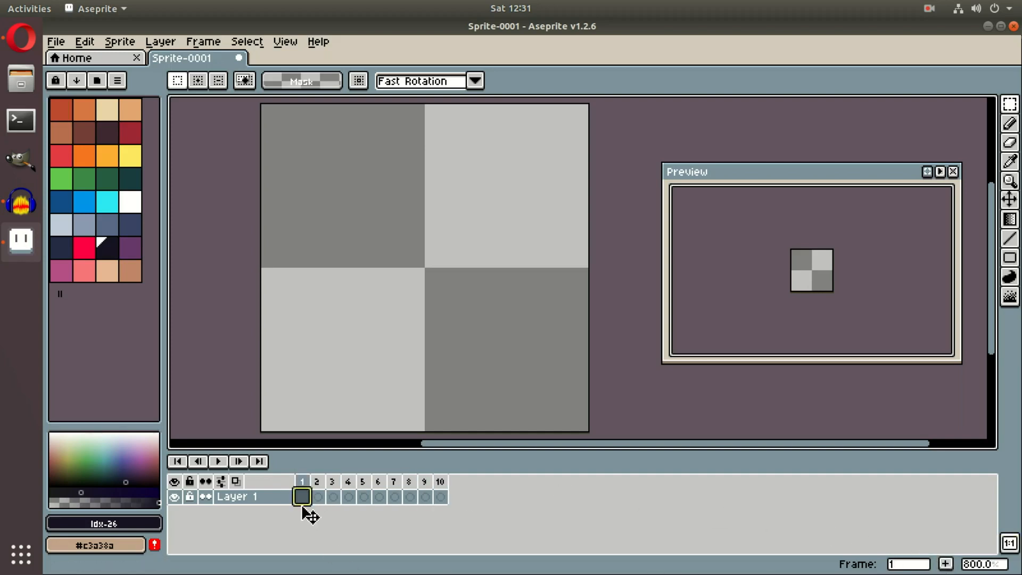
- Draw a small dark ball outline at the canvas centre on frame 1 with the Pencil tool, undoing the first stray stroke
key(b)
mouse_move(347, 276)
mouse_down()
mouse_move(347, 264)
mouse_move(494, 282)
mouse_move(296, 314)
mouse_up()
key(v)
key(ctrl+z)
key(b)
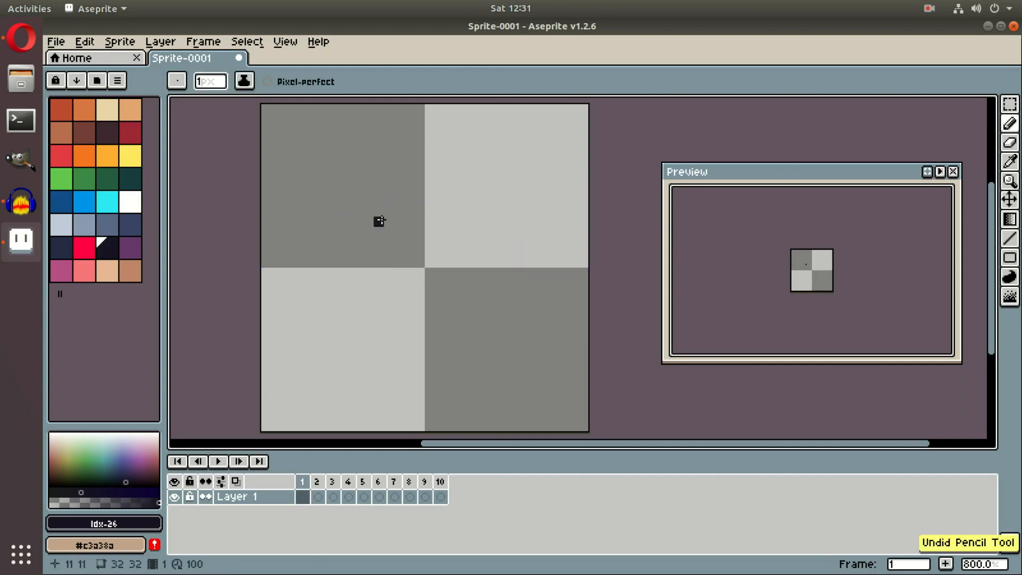
drag(420, 230, 436, 230)
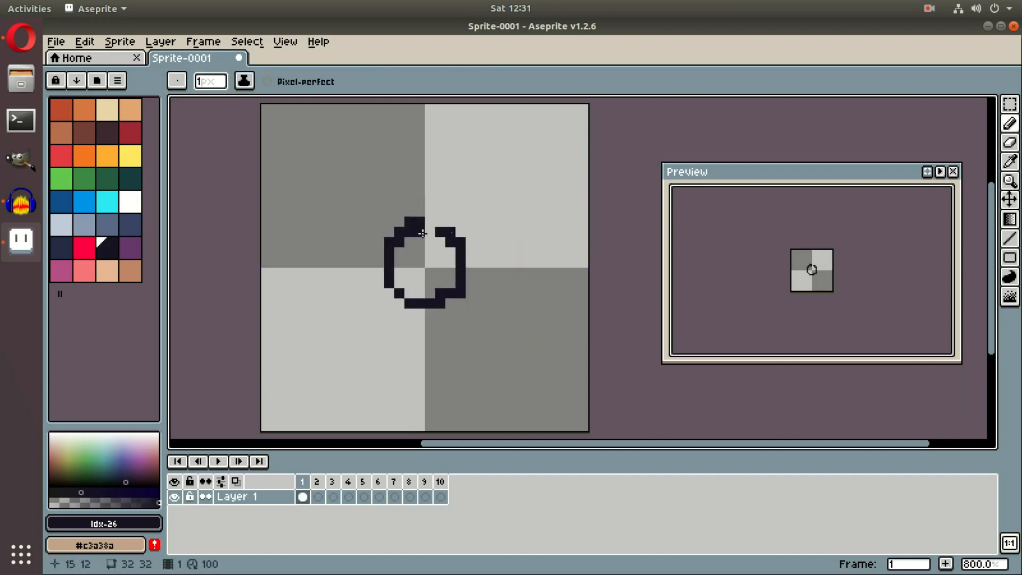
- Turn on onion skinning and draw the ball falling progressively on frames 2 to 6, squashed flat against the canvas's bottom edge
click(317, 497)
click(249, 484)
mouse_move(407, 250)
mouse_down()
mouse_move(461, 326)
mouse_move(394, 280)
mouse_move(414, 382)
mouse_move(407, 306)
mouse_up()
click(333, 497)
click(349, 496)
drag(407, 355, 430, 355)
click(364, 497)
mouse_move(421, 396)
mouse_down()
mouse_move(367, 412)
mouse_move(385, 421)
mouse_up()
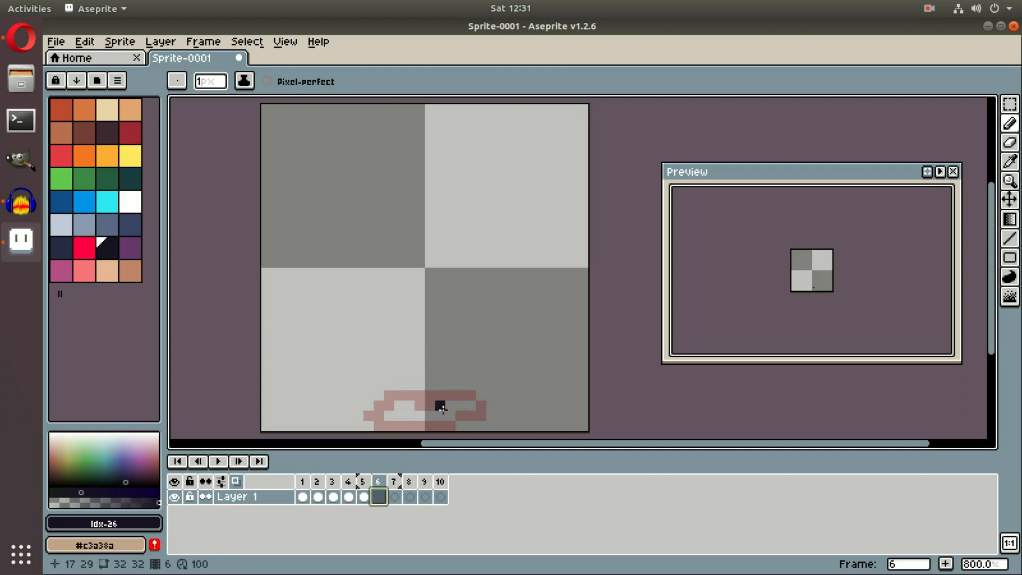
- Draw the ball regaining its round shape at the canvas's bottom edge on frame 7, undoing and redrawing the first outline
click(394, 497)
drag(429, 374, 444, 414)
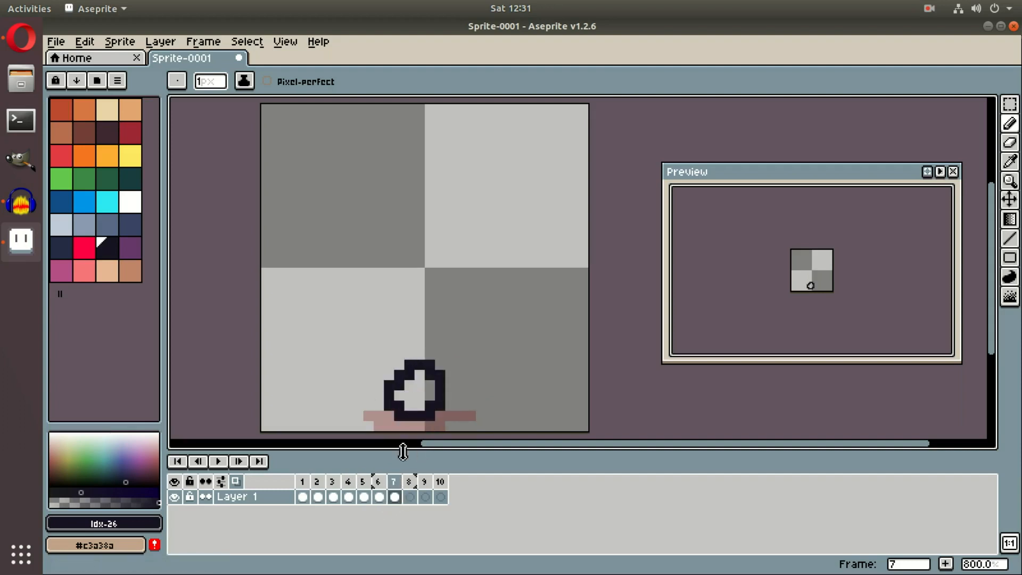
key(ctrl+z)
mouse_move(430, 365)
mouse_down()
mouse_move(452, 389)
mouse_move(442, 367)
mouse_up()
- Draw the rebounding ball progressively higher on frames 8, 9 and 10, stretched tall and narrow on frames 8 and 9
click(409, 496)
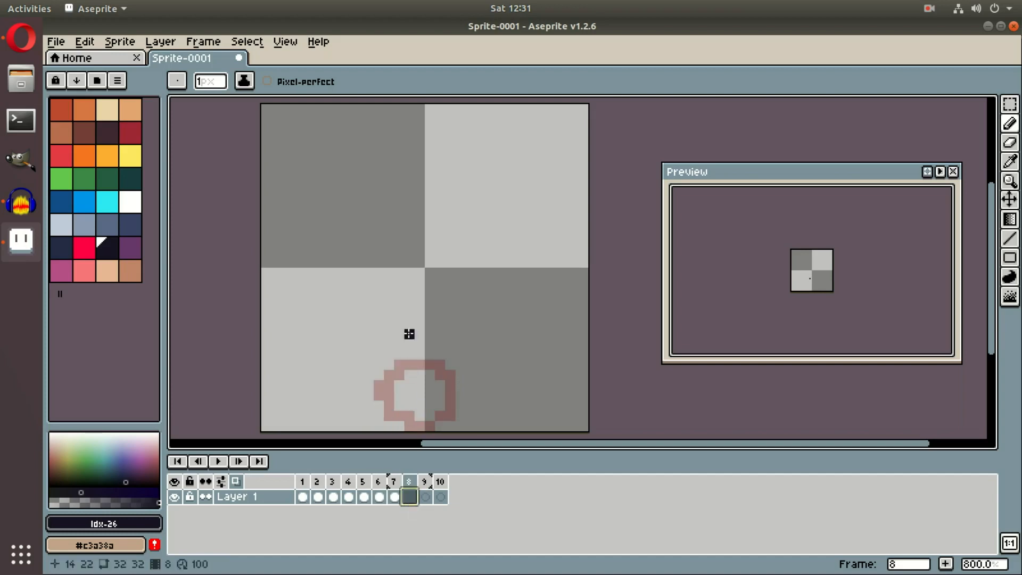
drag(420, 313, 416, 305)
click(425, 497)
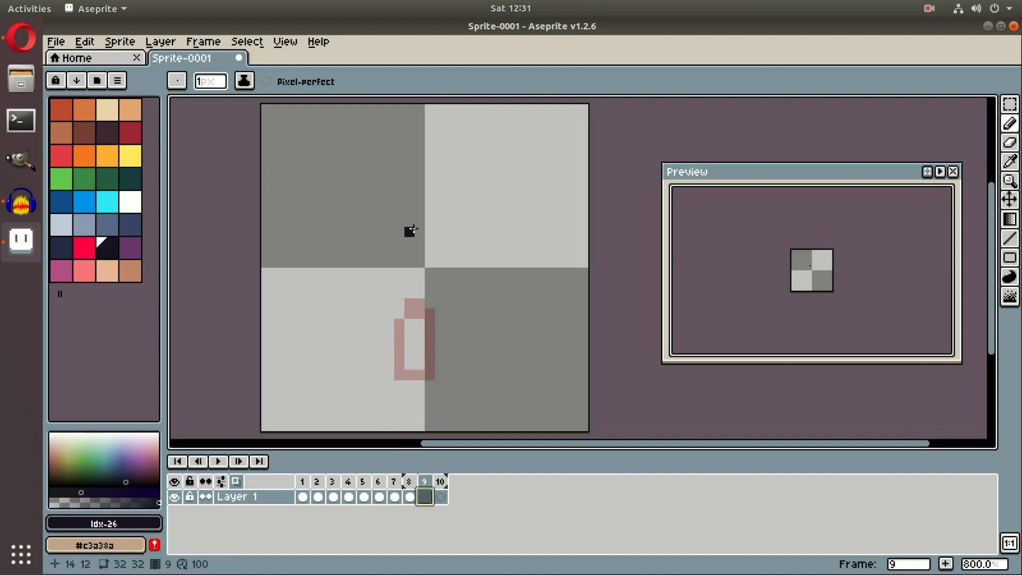
drag(417, 235, 405, 222)
click(440, 496)
mouse_move(430, 160)
mouse_down()
mouse_move(394, 182)
mouse_move(410, 168)
mouse_up()
- Play the bouncing-ball animation from the first frame to review it, and stop the playback
click(179, 461)
click(219, 461)
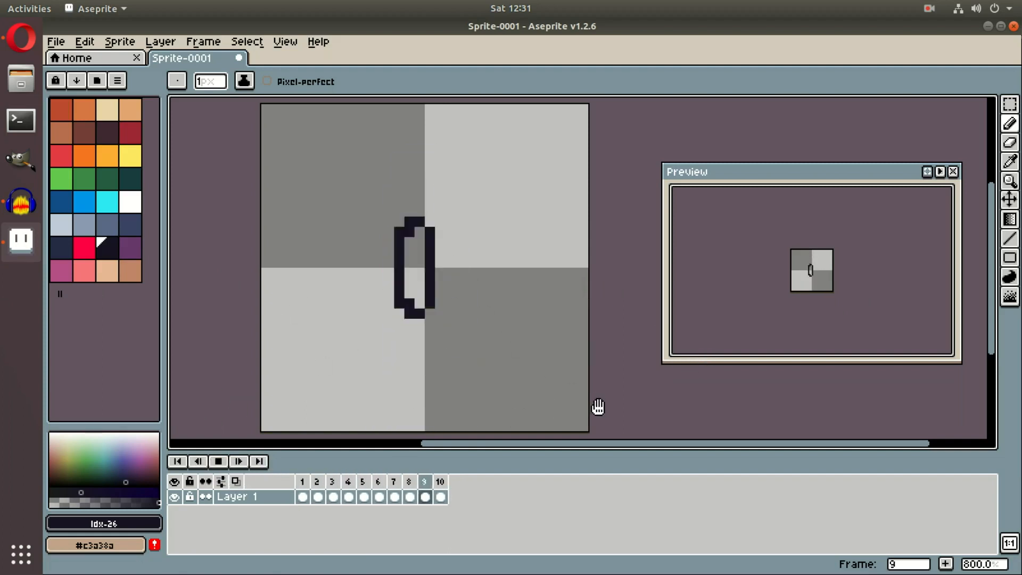
drag(549, 265, 558, 265)
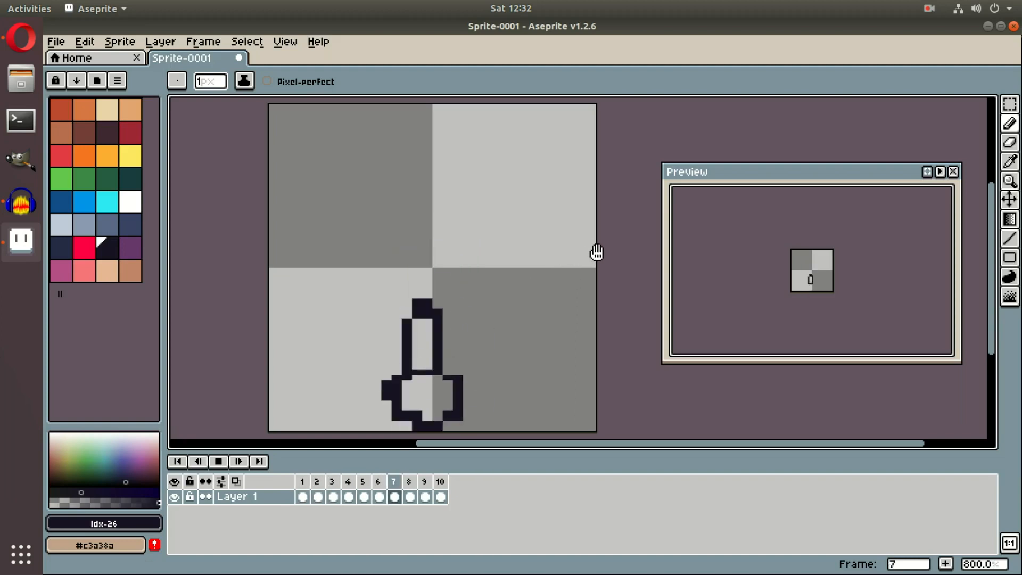
drag(595, 286, 585, 265)
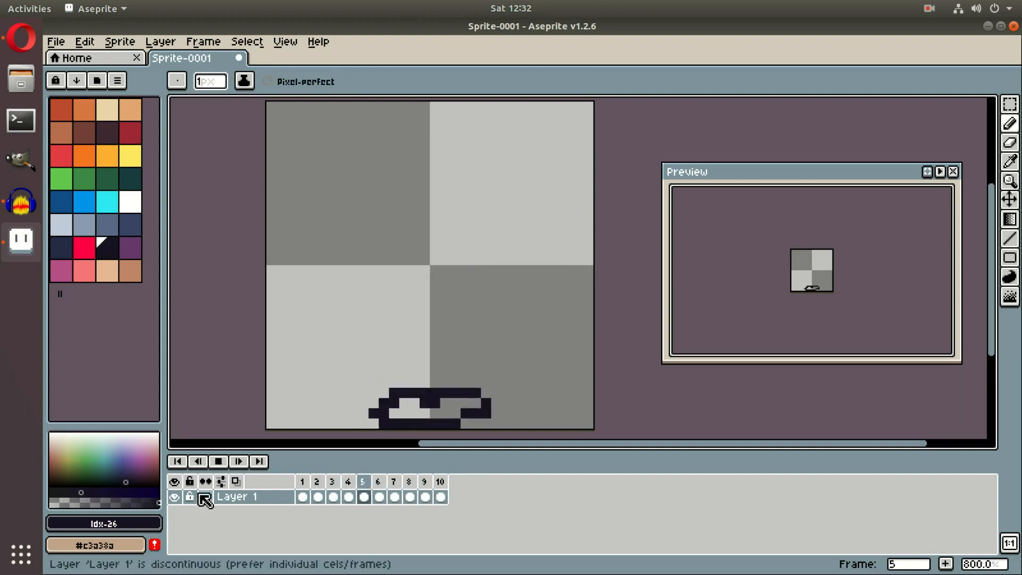
click(218, 461)
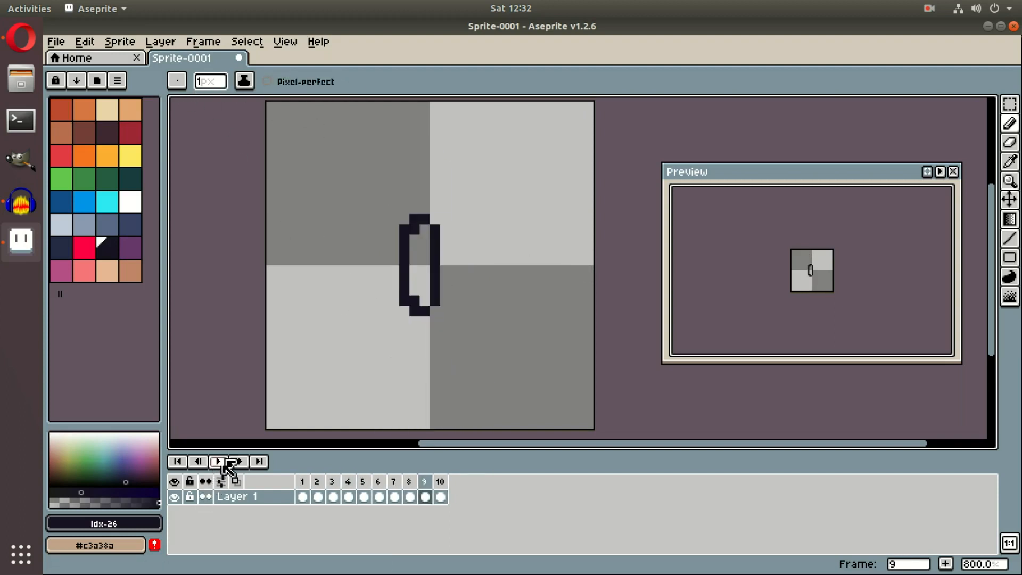
- Draw freehand test circles around the ball on frame 9 with Pixel-perfect alternately off and on to compare the outlines
click(269, 81)
click(400, 215)
mouse_move(319, 113)
mouse_down()
mouse_move(349, 228)
mouse_move(426, 196)
mouse_up()
mouse_move(537, 217)
mouse_down()
mouse_move(495, 287)
mouse_move(577, 229)
mouse_move(533, 215)
mouse_up()
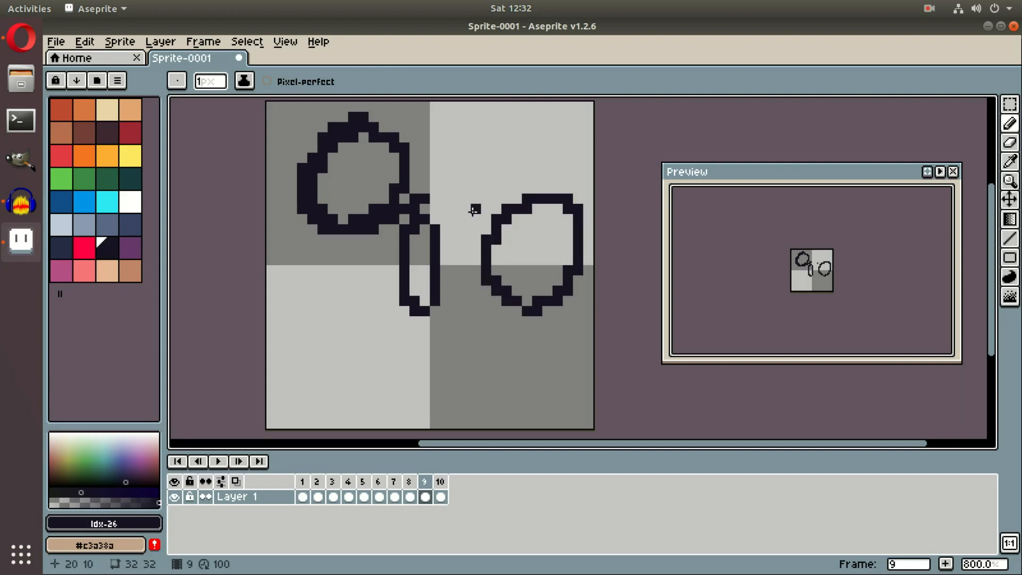
click(268, 82)
mouse_move(515, 117)
mouse_down()
mouse_move(484, 124)
mouse_move(519, 124)
mouse_up()
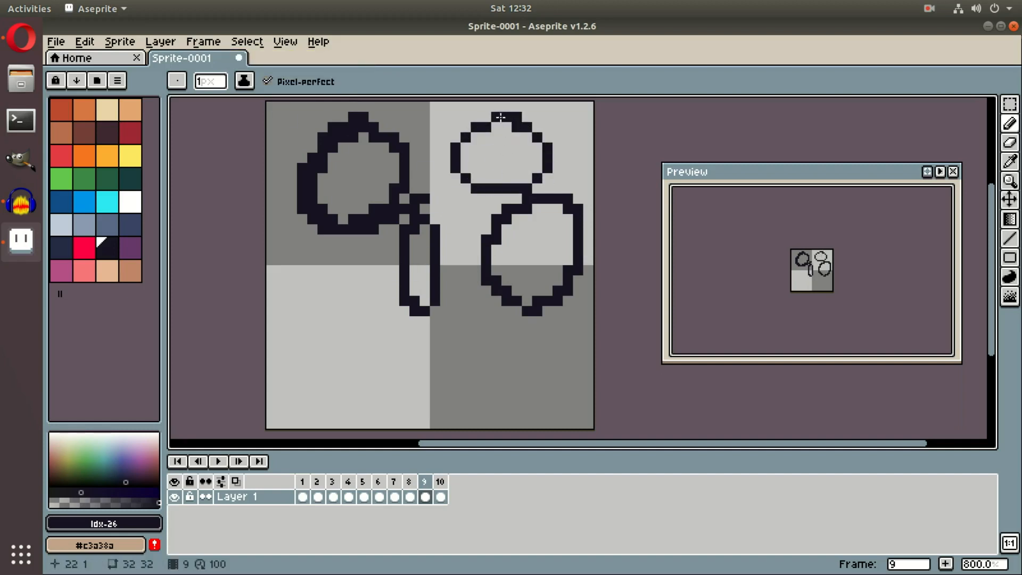
mouse_move(343, 331)
mouse_down()
mouse_move(304, 411)
mouse_move(401, 392)
mouse_up()
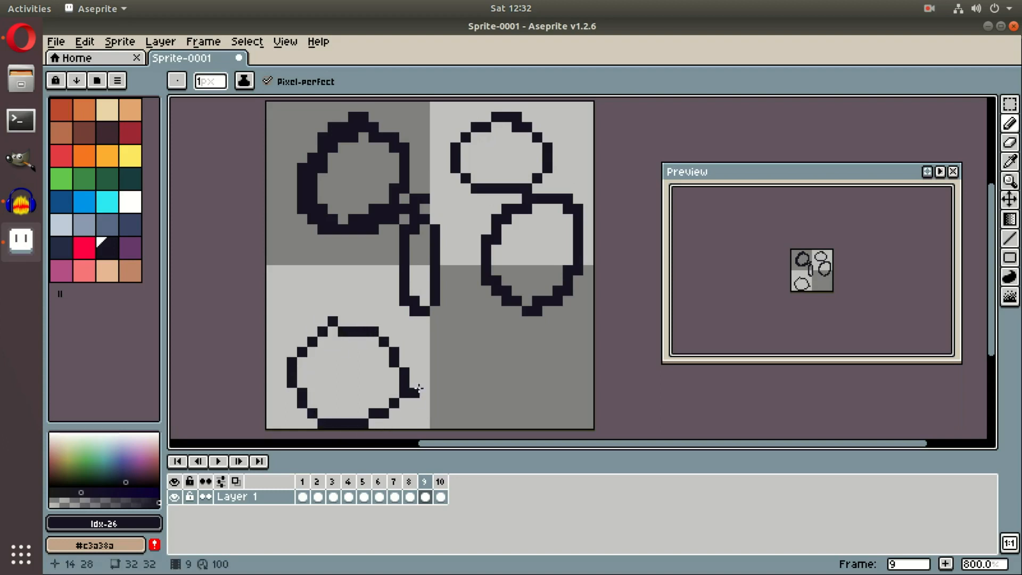
click(292, 84)
mouse_move(475, 340)
mouse_down()
mouse_move(442, 397)
mouse_move(511, 399)
mouse_move(514, 341)
mouse_move(442, 371)
mouse_up()
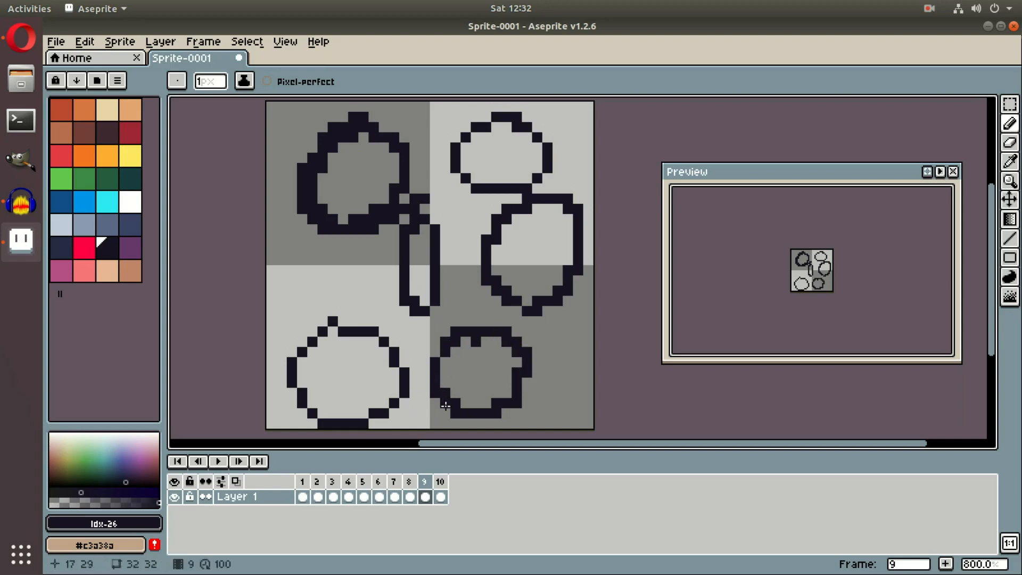
- Undo all the freehand test circles on frame 9
click(246, 83)
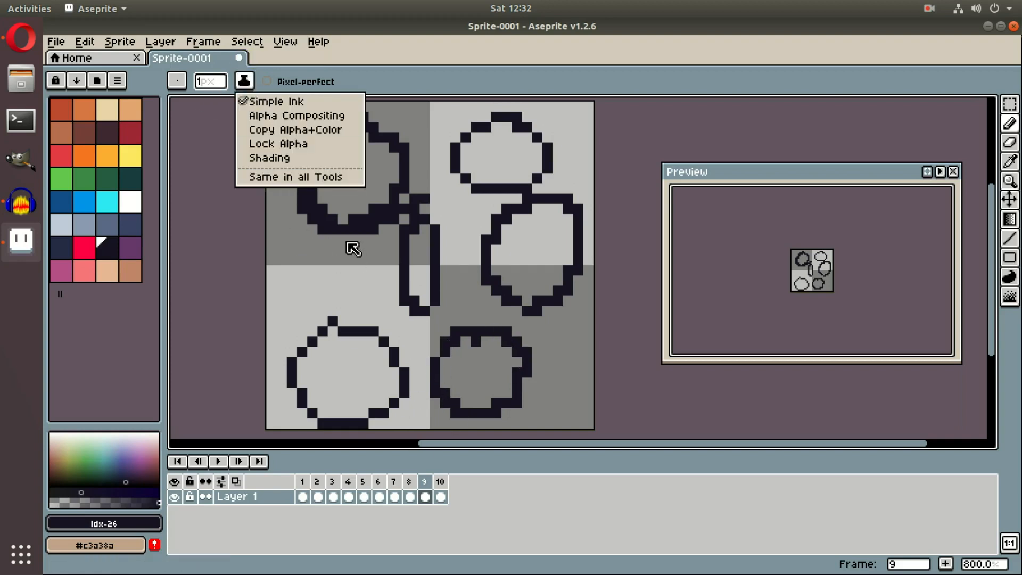
key(Escape)
key(v)
key(ctrl+z)
key(ctrl+z)
key(ctrl+z)
key(ctrl+z)
key(ctrl+z)
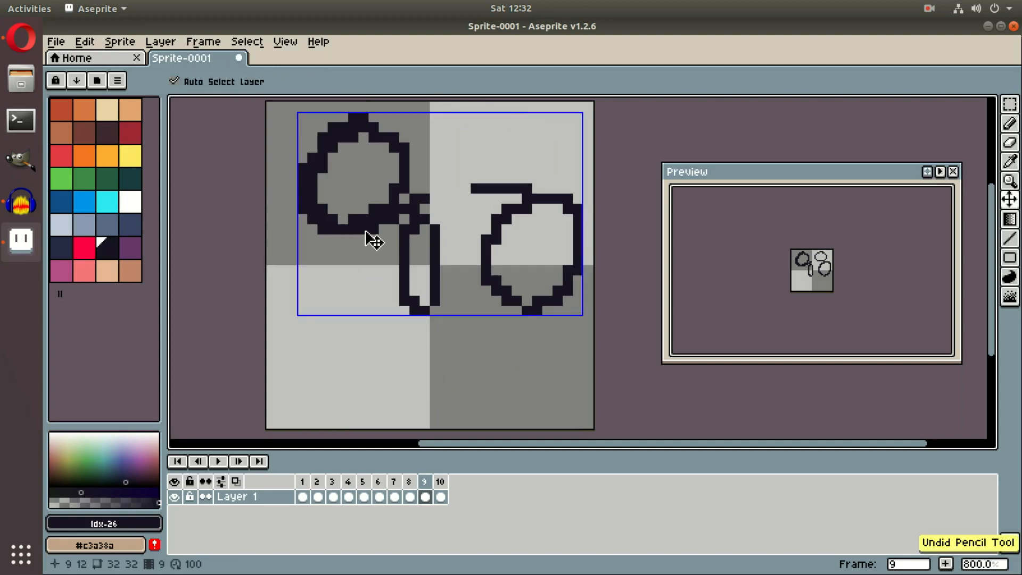
- Try a pencil stroke on frame 9 with the Alpha Compositing ink and undo it
key(b)
click(244, 83)
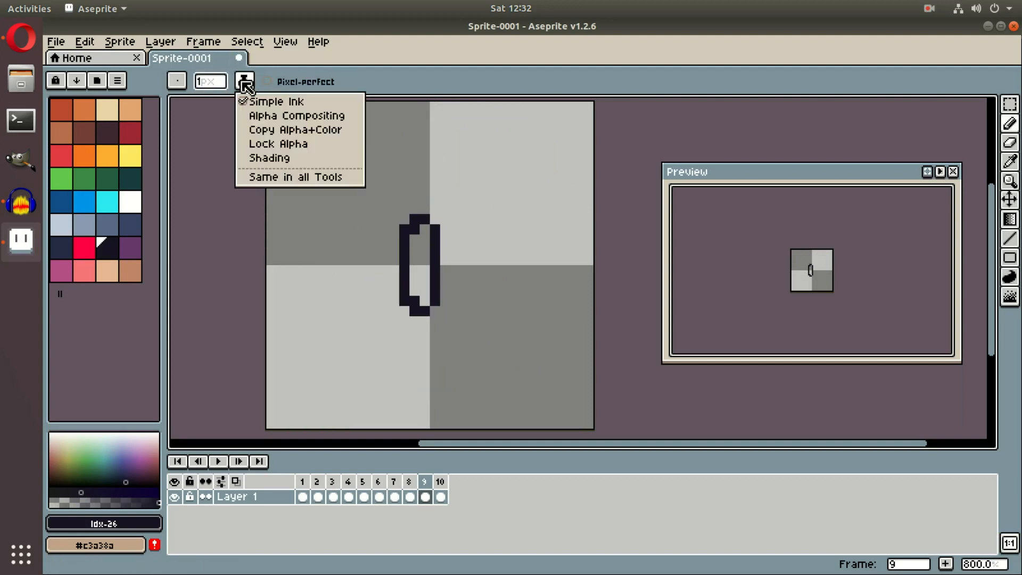
click(260, 116)
mouse_move(366, 146)
mouse_down()
mouse_move(330, 181)
mouse_move(383, 142)
mouse_move(391, 233)
mouse_up()
key(ctrl+z)
- Switch the pencil's ink to Shading and try it over the ball outline on frame 9, undoing the test strokes
click(244, 81)
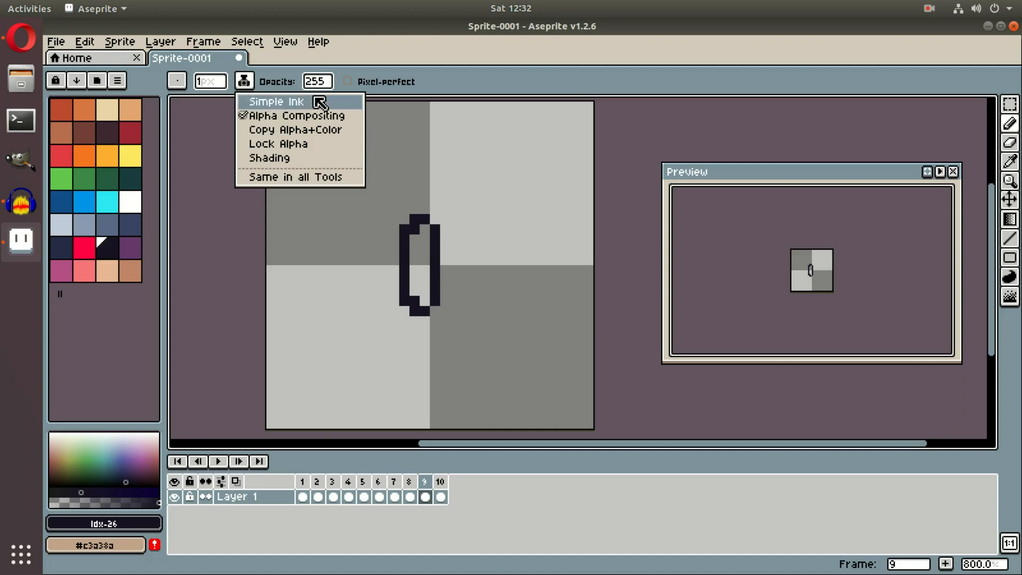
click(280, 158)
drag(425, 220, 414, 295)
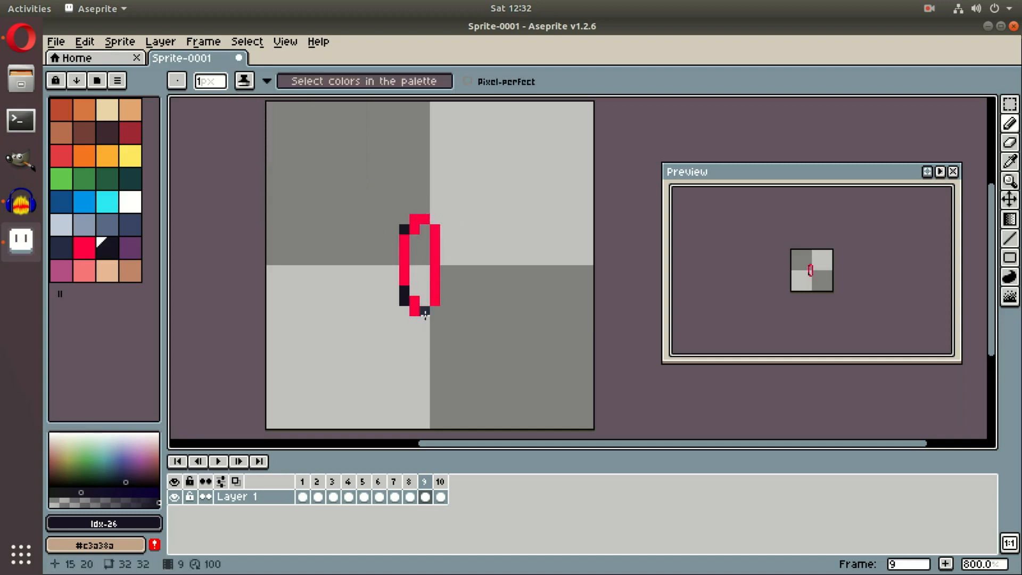
key(ctrl+z)
key(ctrl+z)
key(ctrl+z)
key(ctrl+z)
- Brush repeatedly over the ball outline on frame 9 with the Shading ink to shift its pixels through neighbouring palette colours
mouse_move(425, 219)
mouse_down()
mouse_move(401, 237)
mouse_move(417, 242)
mouse_move(440, 203)
mouse_move(404, 241)
mouse_up()
mouse_move(425, 218)
mouse_down()
mouse_move(378, 268)
mouse_move(403, 277)
mouse_up()
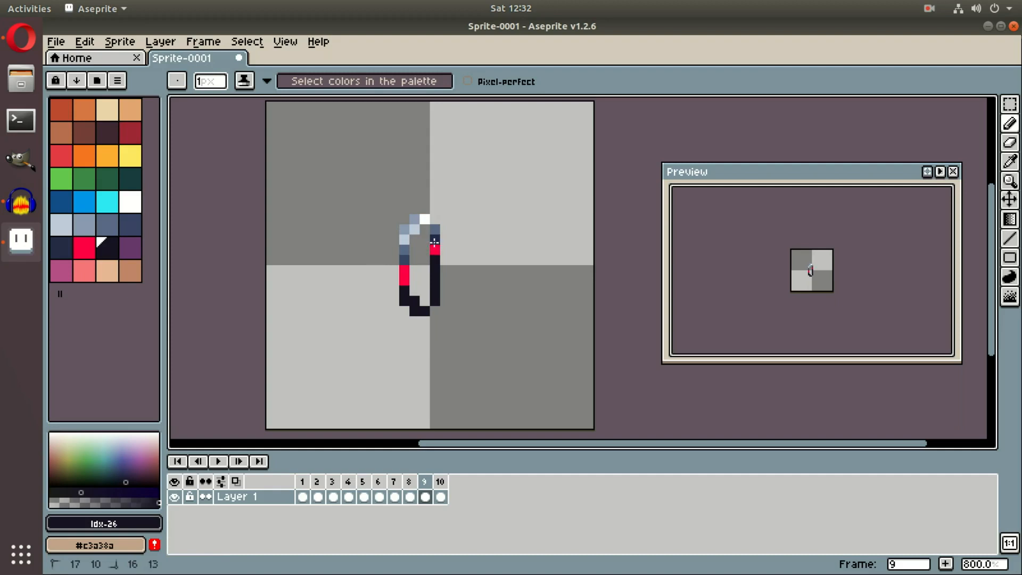
drag(441, 235, 397, 298)
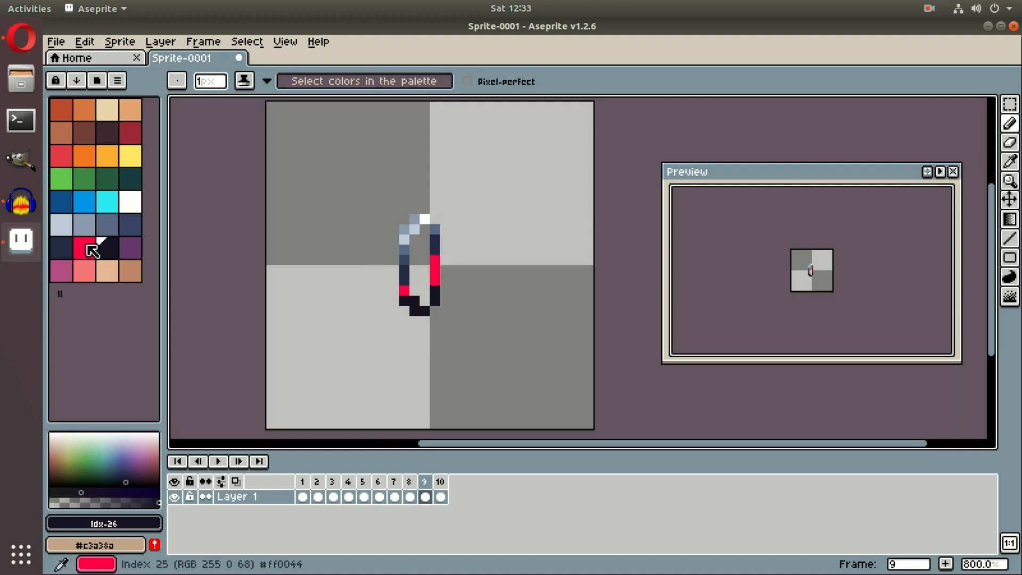
drag(434, 190, 416, 228)
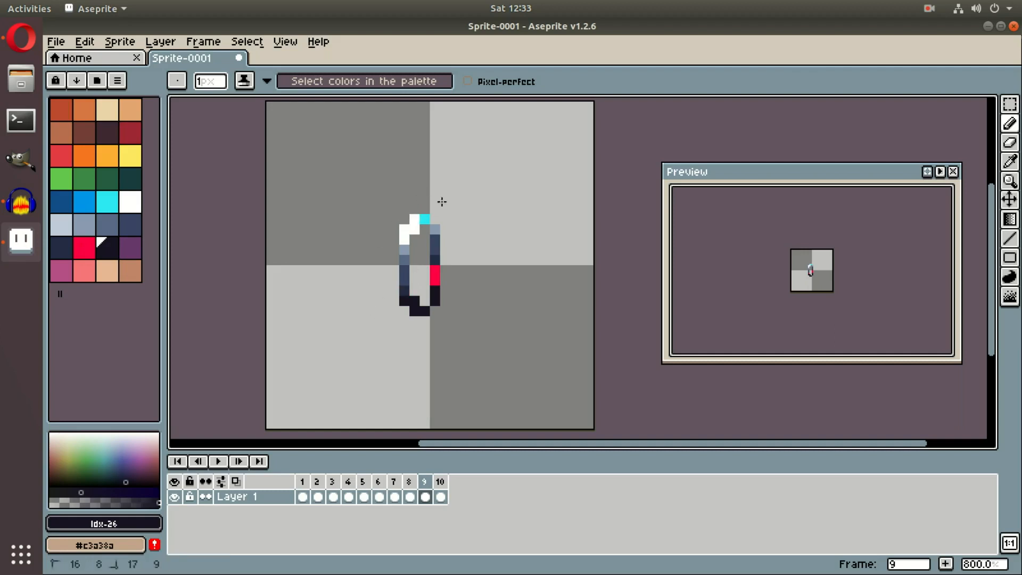
- Step backward through the palette from dark navy through the blue-greys and white to cyan to trace the shading order
click(65, 251)
click(129, 231)
click(108, 225)
click(76, 227)
click(60, 222)
click(137, 198)
click(109, 205)
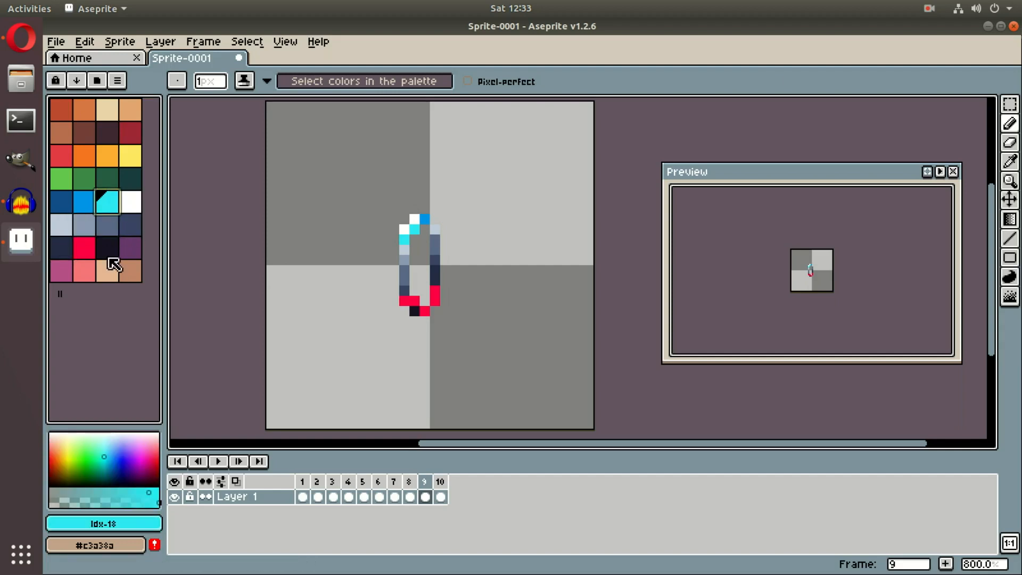
- Re-sort the palette with several different sorting options, leaving the colours ordered from dark to light
click(80, 86)
click(123, 165)
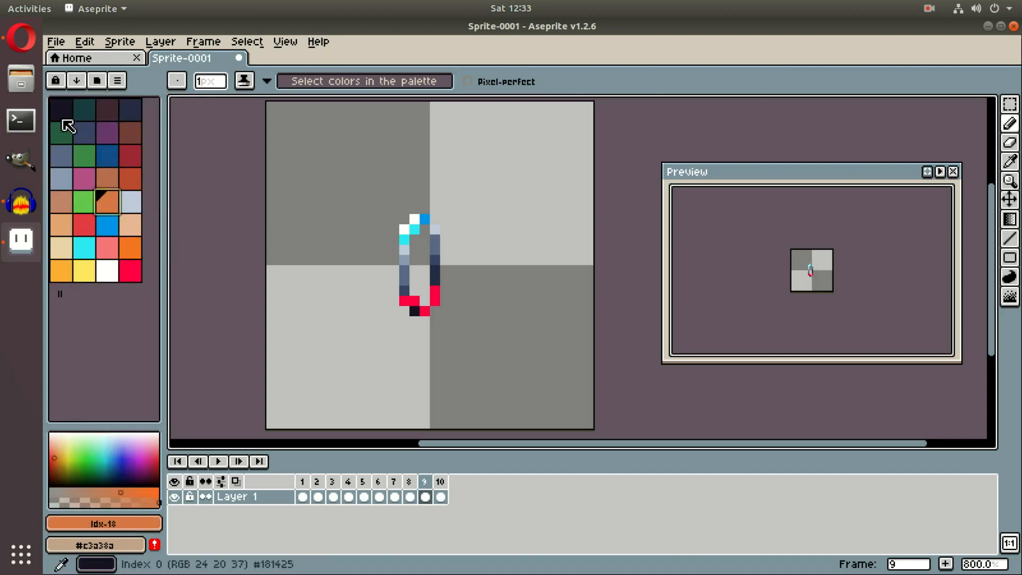
click(76, 80)
click(107, 168)
click(76, 80)
click(101, 175)
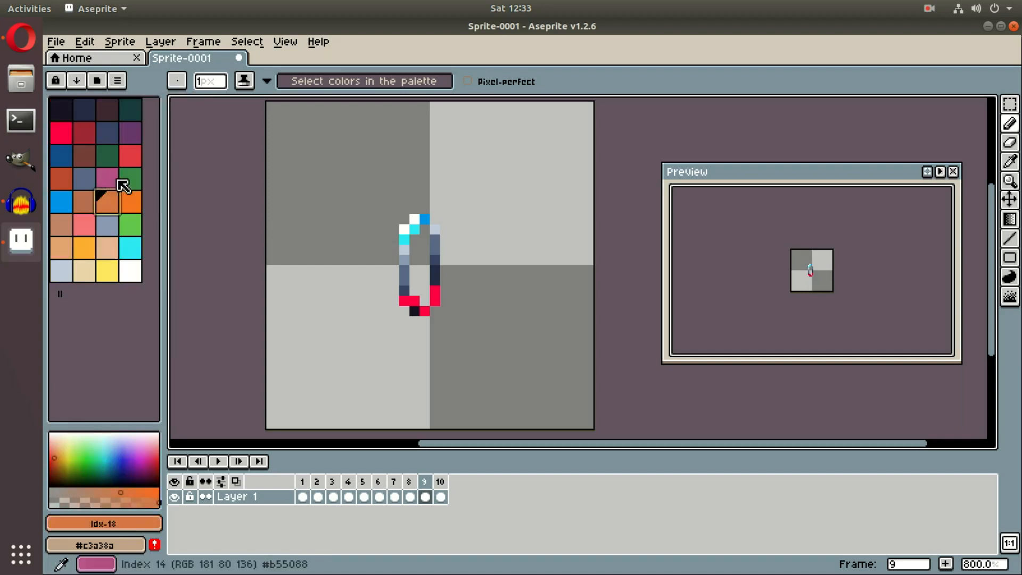
- Pick the darkest palette colour, set the pencil's ink to Simple Ink, and draw a small loop above the ball on frame 9
click(63, 110)
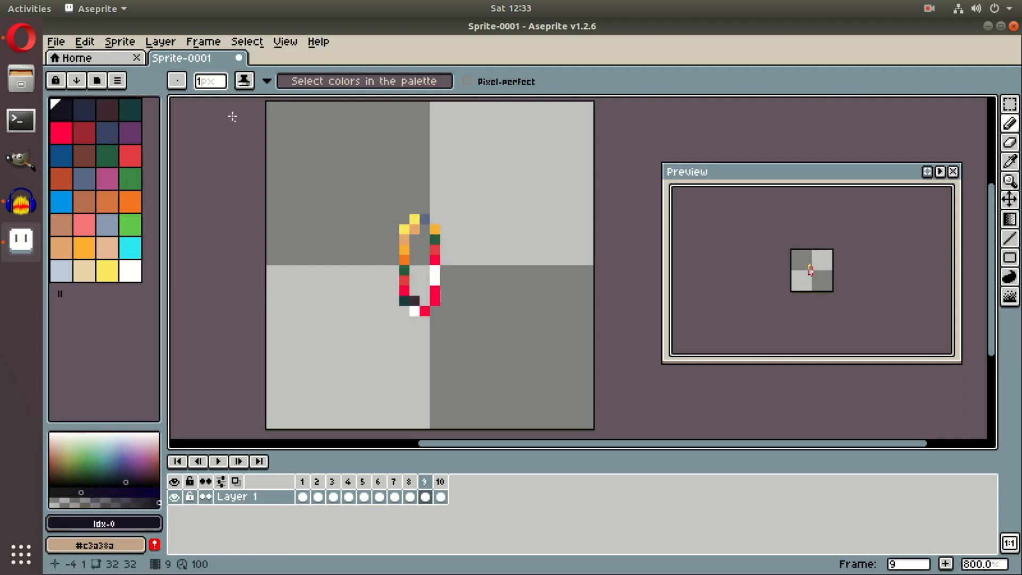
click(244, 80)
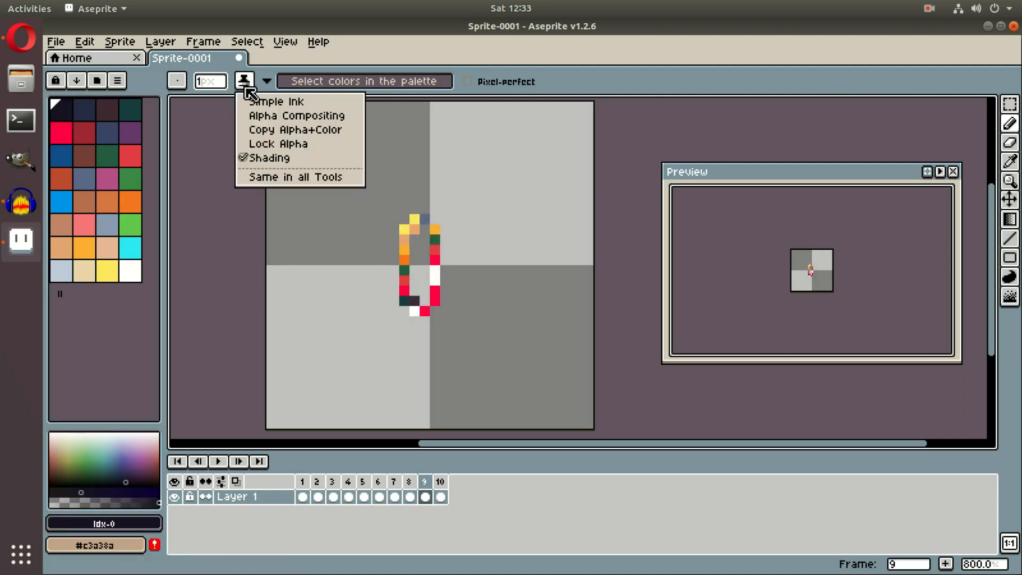
click(268, 102)
mouse_move(362, 148)
mouse_down()
mouse_move(357, 215)
mouse_move(373, 132)
mouse_up()
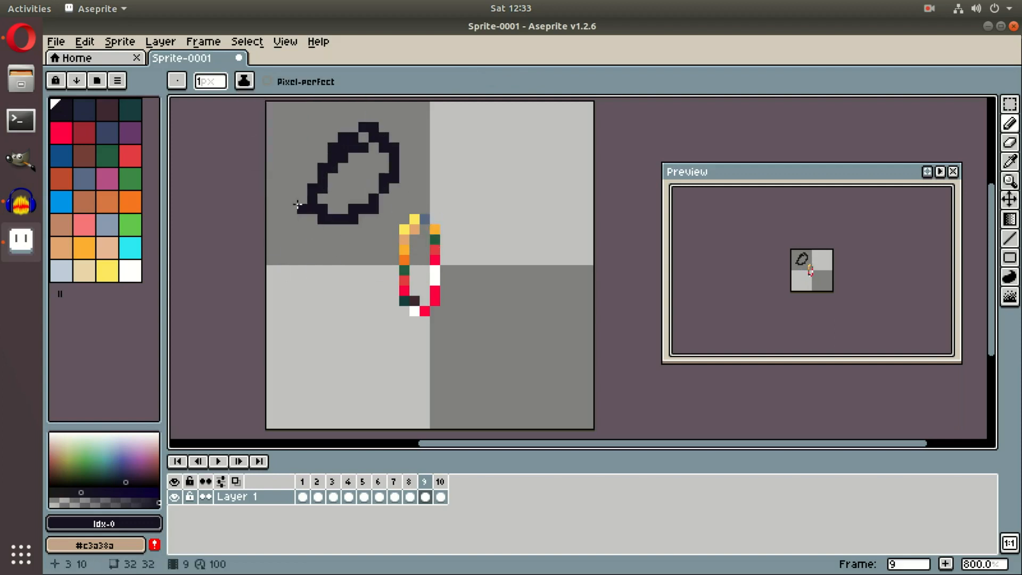
- Enlarge the pencil to 17 px and paint large dark areas on frame 9 with the round and square brush shapes
click(207, 84)
drag(207, 100, 235, 101)
mouse_move(476, 189)
mouse_down()
mouse_move(506, 212)
mouse_move(508, 260)
mouse_up()
click(177, 81)
click(209, 110)
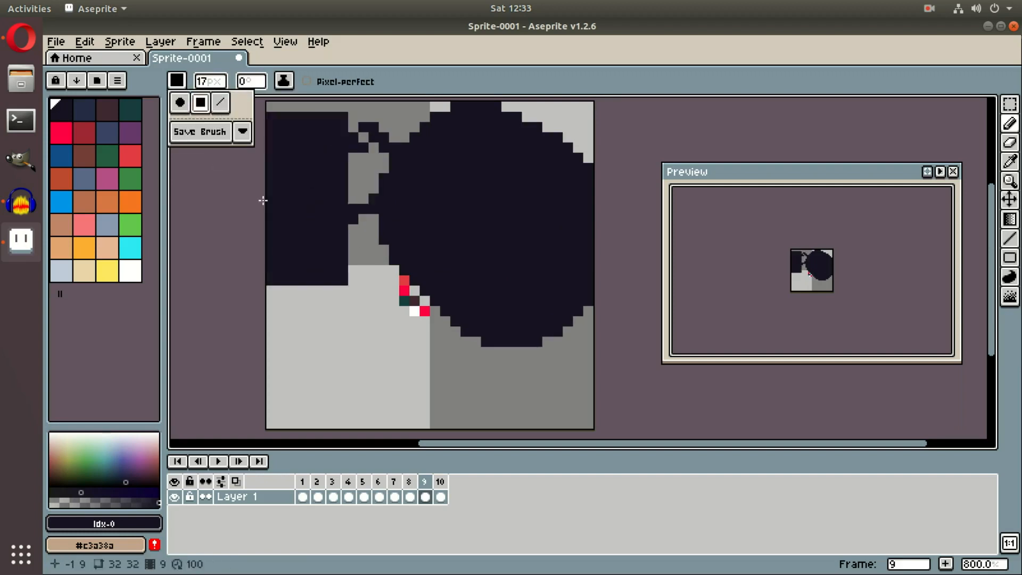
- Set the brush size back to 1 px and draw a thin zigzag line across the lower part of frame 9
click(207, 84)
click(197, 104)
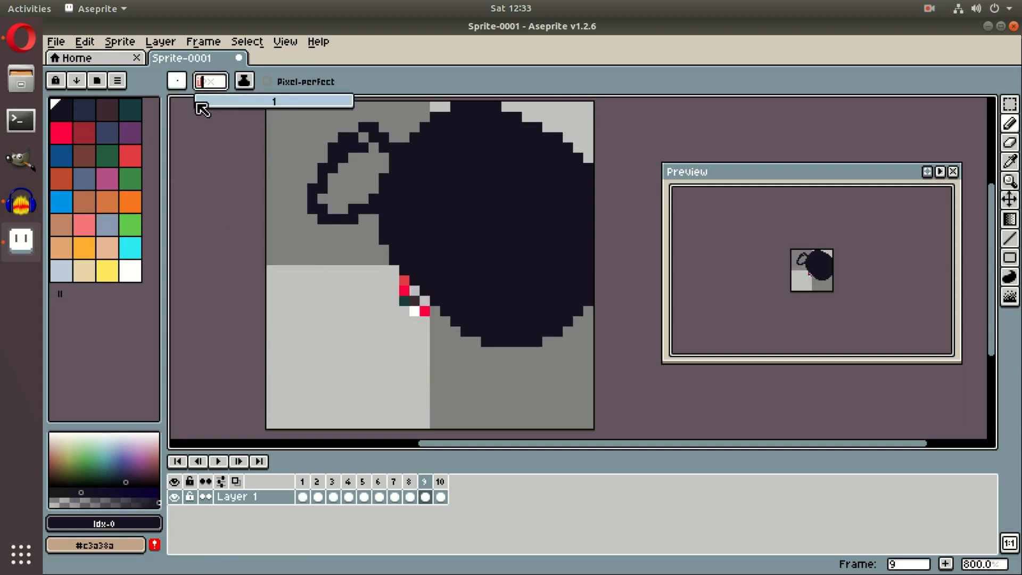
mouse_move(365, 308)
mouse_down()
mouse_move(384, 351)
mouse_move(455, 382)
mouse_up()
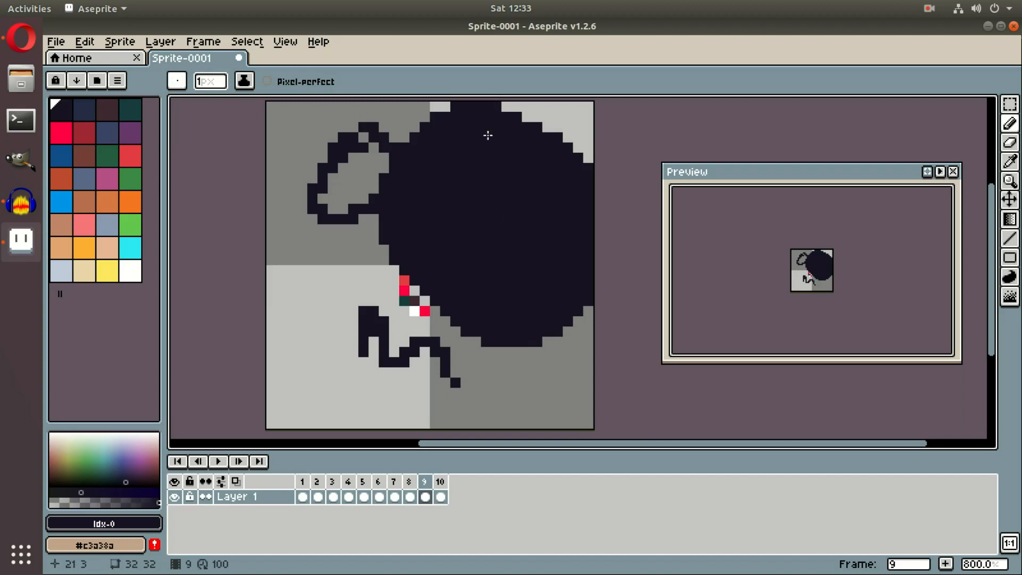
- Clear all the artwork on frame 9, try a few pencil strokes on the empty frame, and undo them
key(Delete)
drag(451, 276, 455, 288)
mouse_move(341, 239)
mouse_down()
mouse_move(340, 258)
mouse_move(406, 158)
mouse_move(485, 357)
mouse_up()
key(ctrl+z)
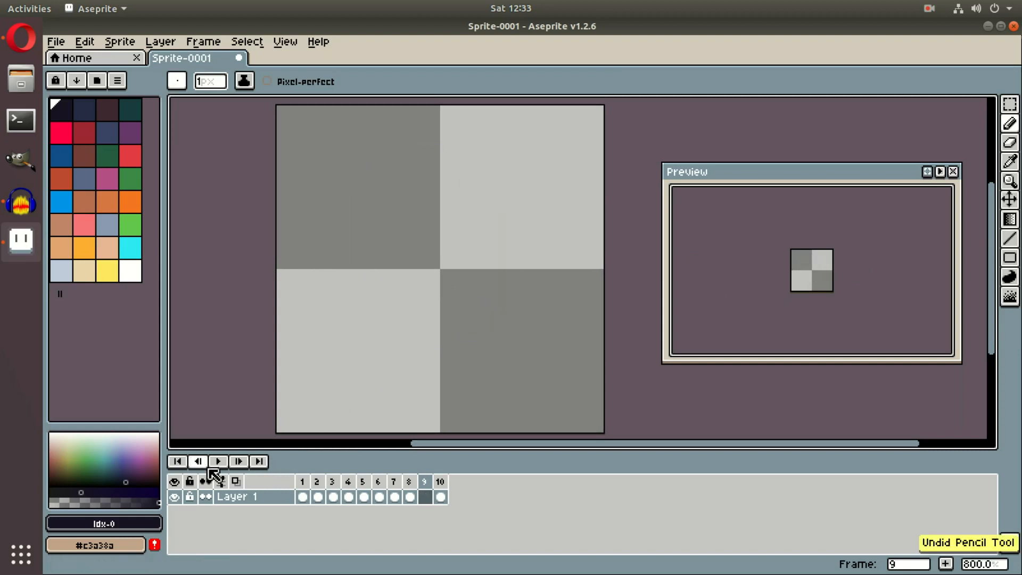
- Play the animation on the canvas, start playback in the Preview, and stop the canvas playback at frame 6
click(218, 461)
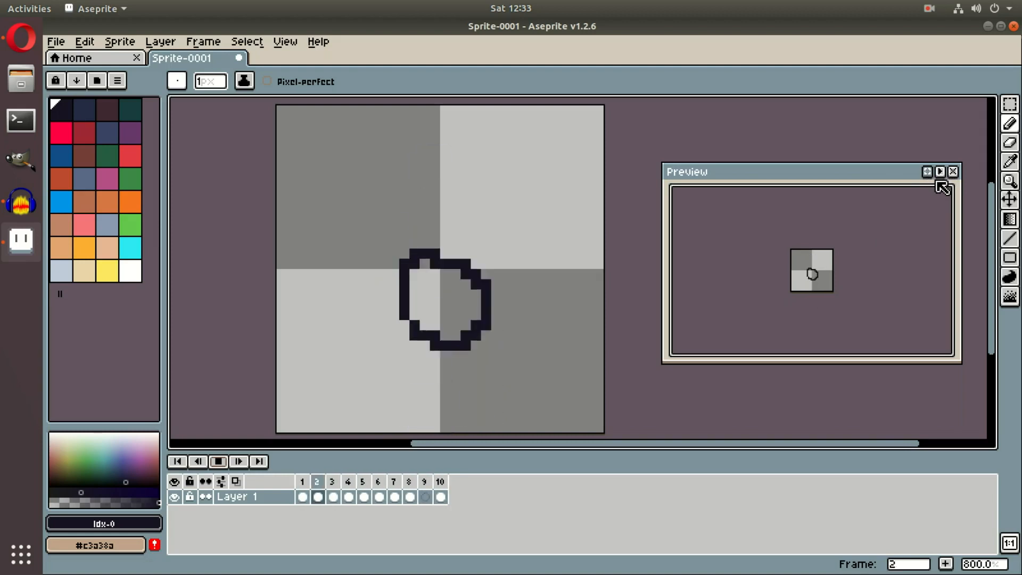
click(218, 461)
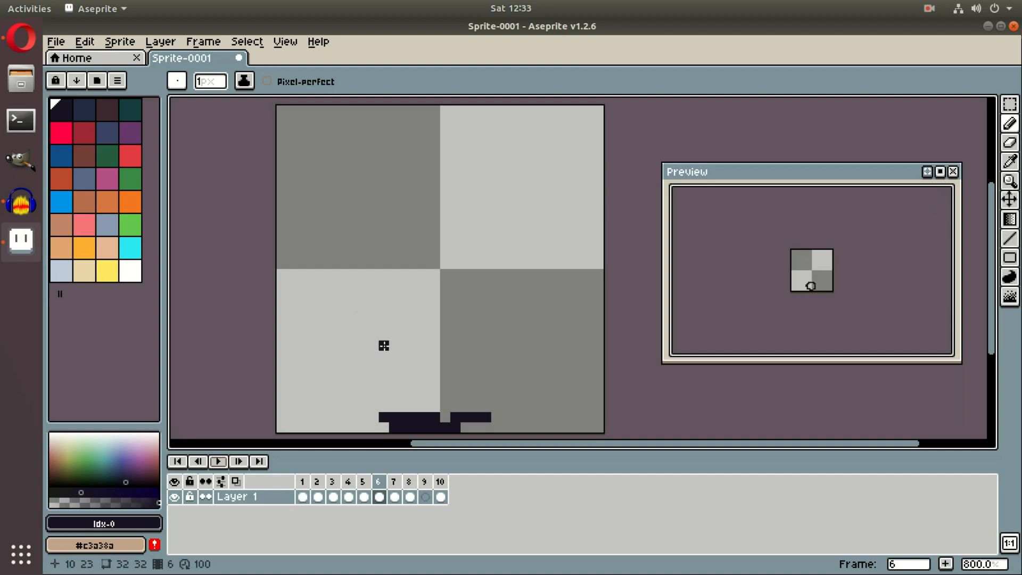
- Draw a large rough loop above the flattened ball on frame 6 and a tall oval outline on the empty frame 9
mouse_move(342, 356)
mouse_down()
mouse_move(392, 415)
mouse_move(396, 244)
mouse_up()
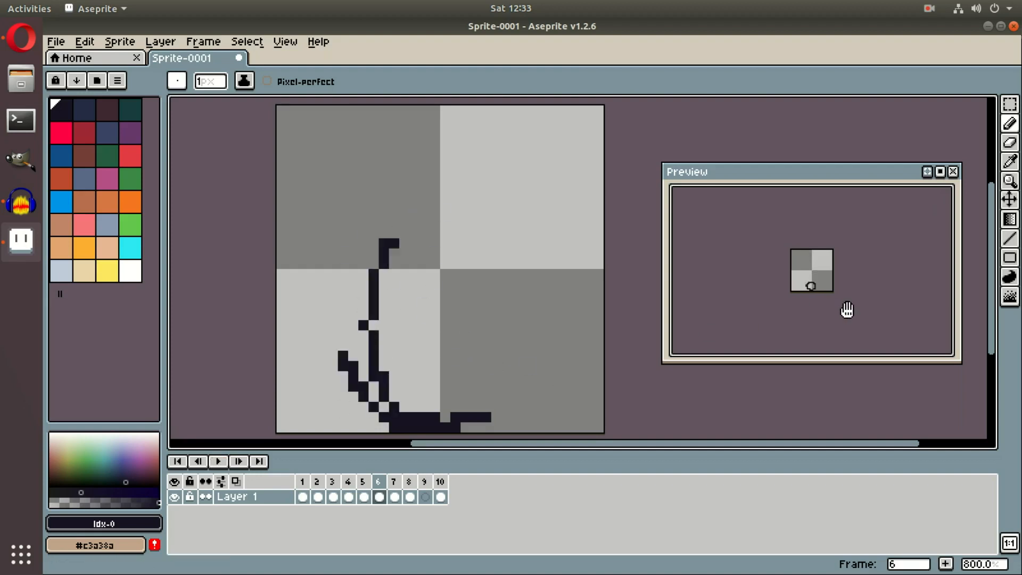
mouse_move(363, 304)
mouse_down()
mouse_move(387, 257)
mouse_move(475, 433)
mouse_move(463, 440)
mouse_up()
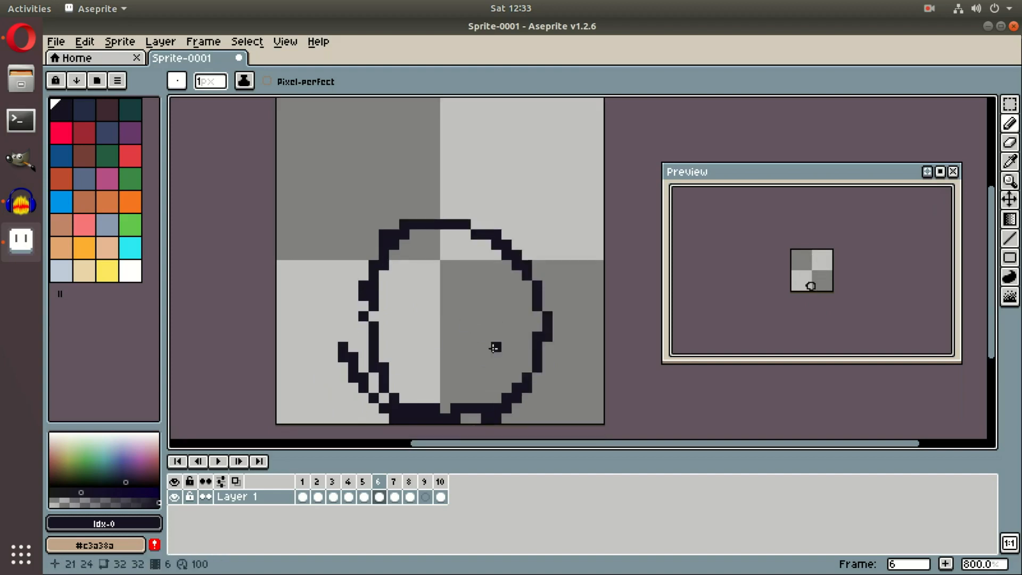
click(424, 496)
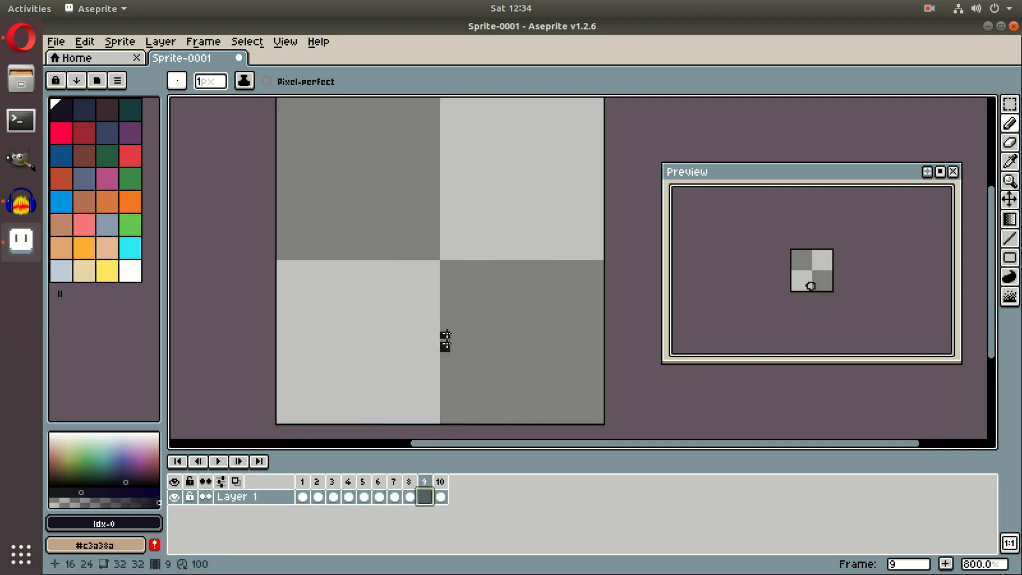
mouse_move(434, 378)
mouse_down()
mouse_move(526, 269)
mouse_move(410, 375)
mouse_up()
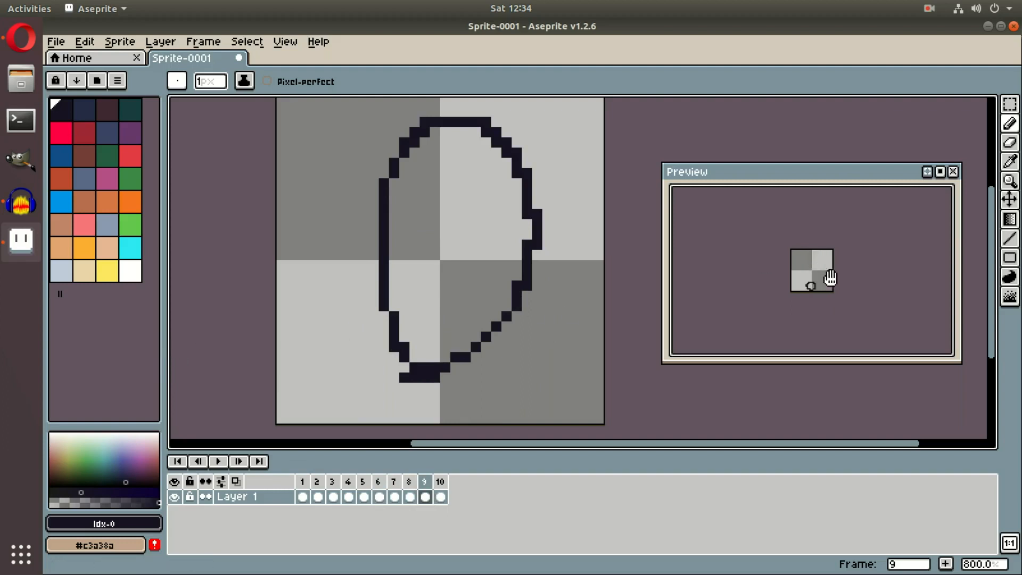
- Enlarge and recentre the sprite inside the Preview while the animation plays
drag(829, 285, 808, 274)
scroll(831, 225, up, 3)
drag(830, 225, 883, 208)
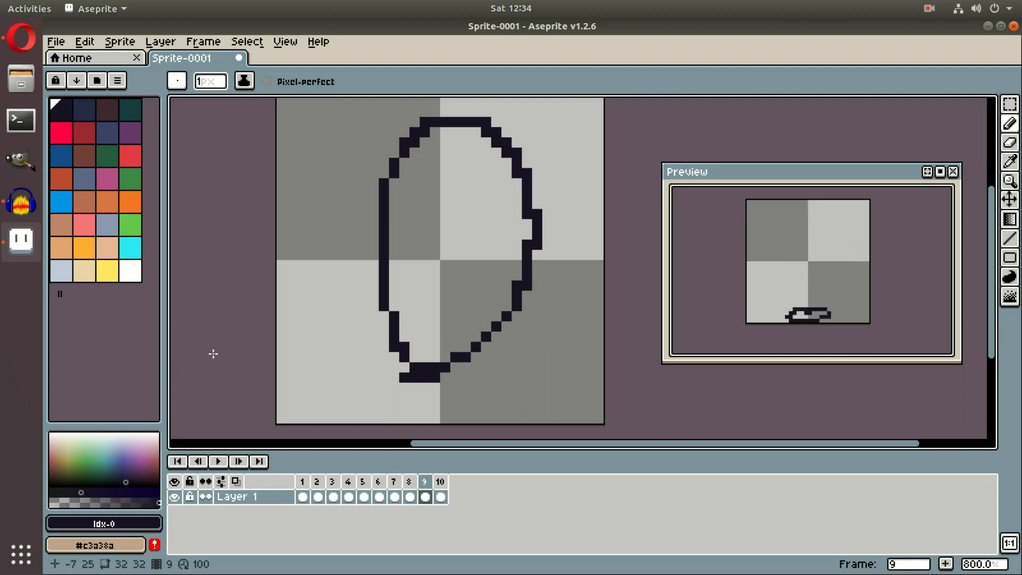